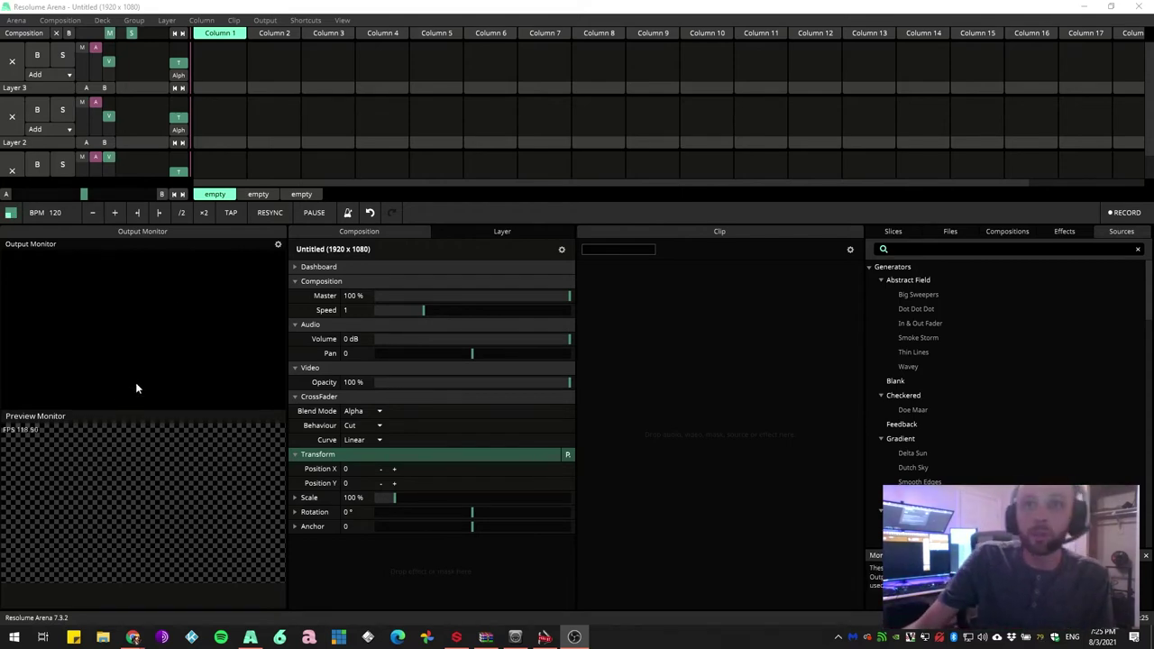
- On the maximized midiox.com page, download the MIDI-OX 7.0.2 installer from the Download MIDI-OX section
left_click(133, 637)
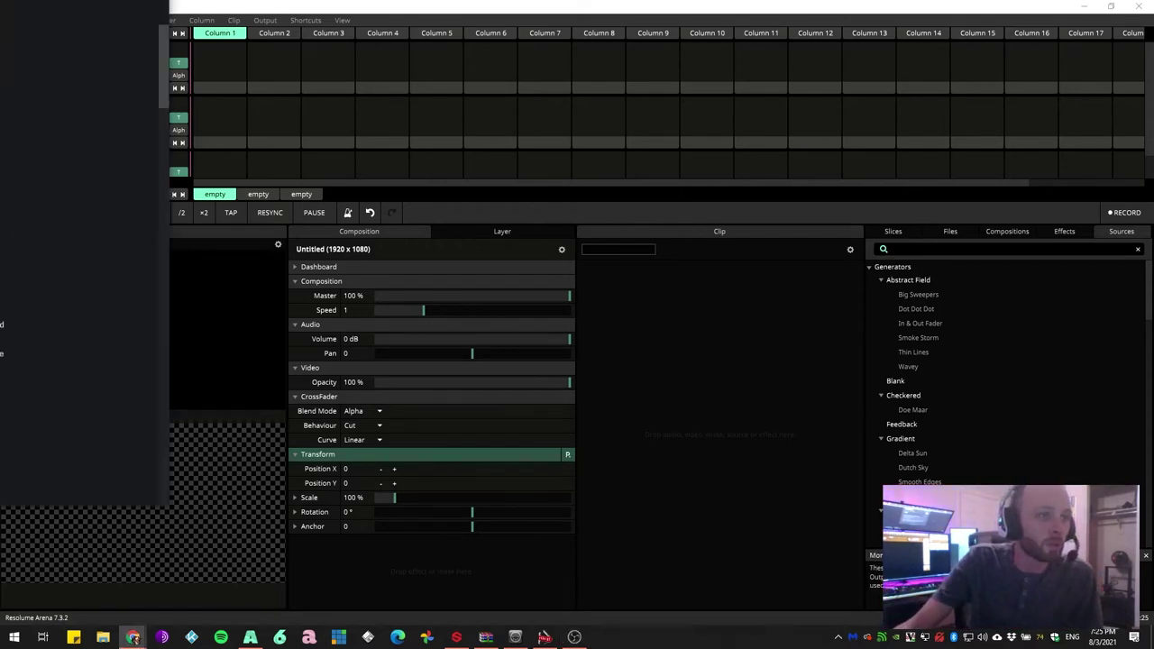
left_click(693, 28)
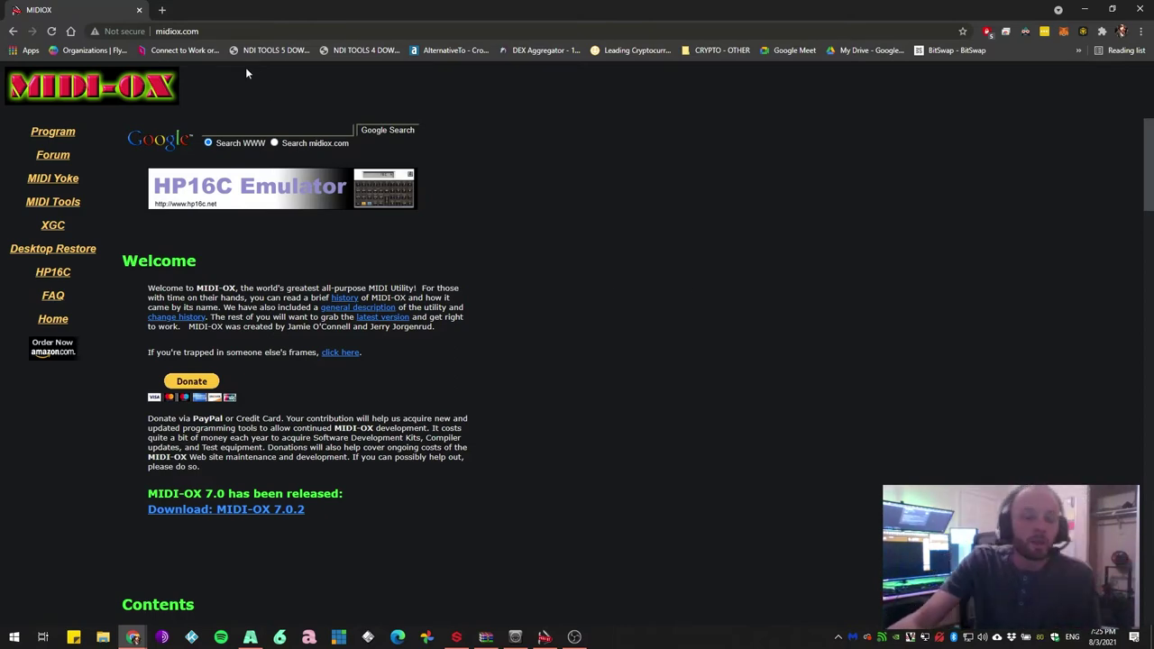
scroll(544, 294, "down", 3)
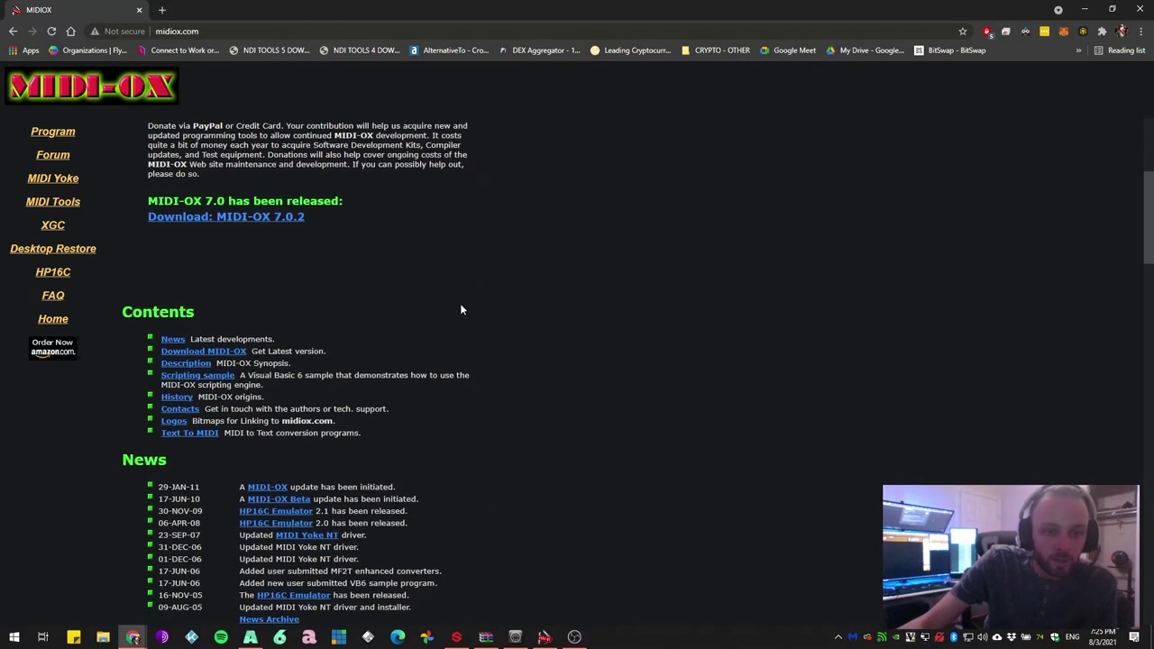
left_click(221, 347)
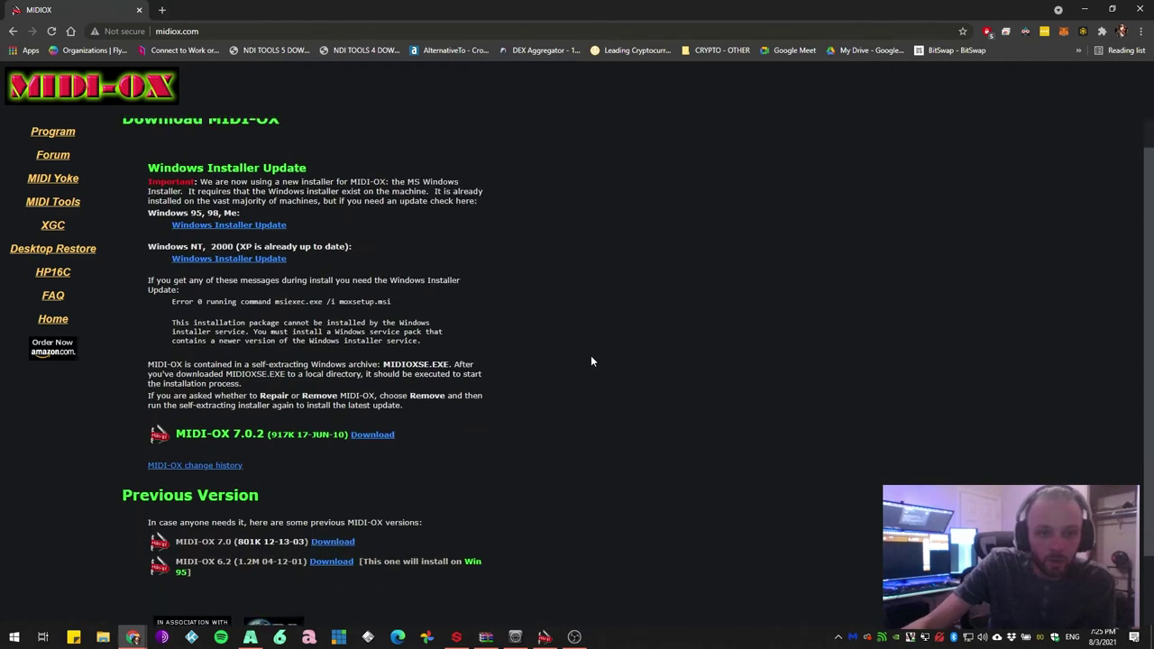
scroll(592, 361, "down", 2)
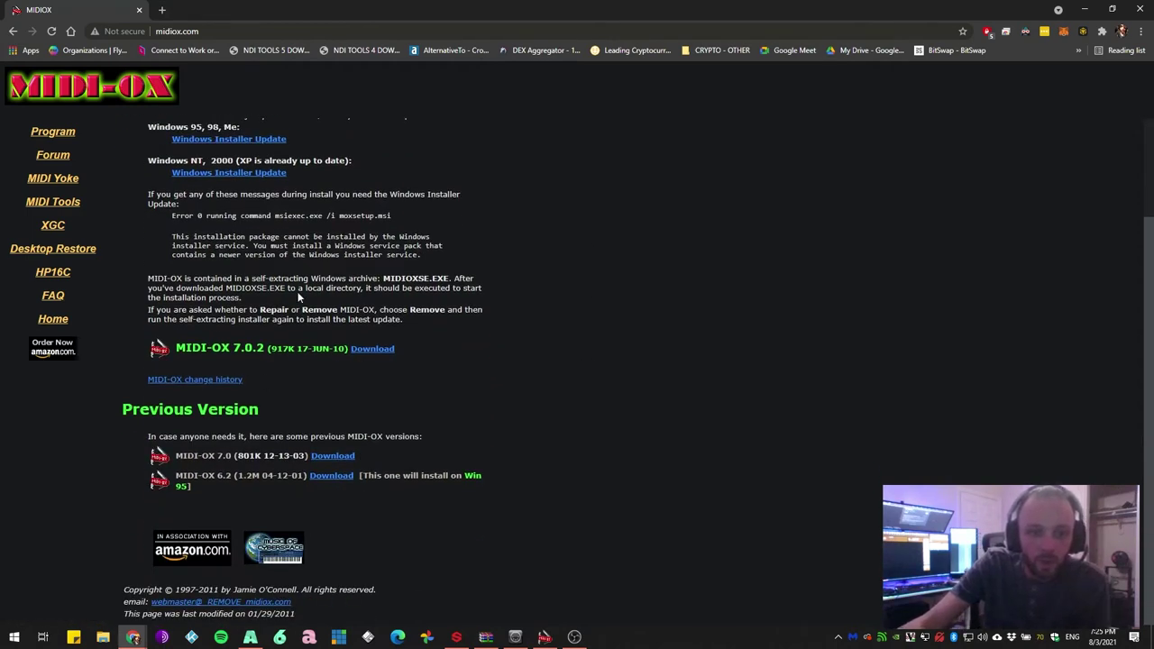
left_click(374, 350)
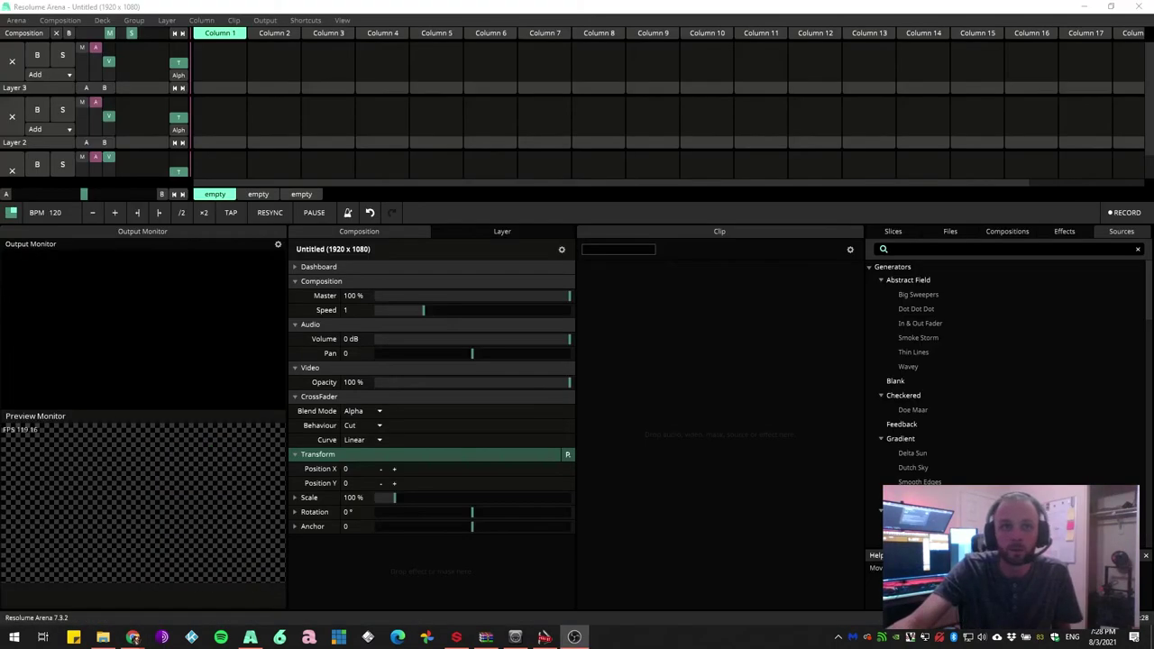
- Move the MIDI-OX Monitor – Output window to the centre of the screen
left_click_drag(447, 52, 668, 271)
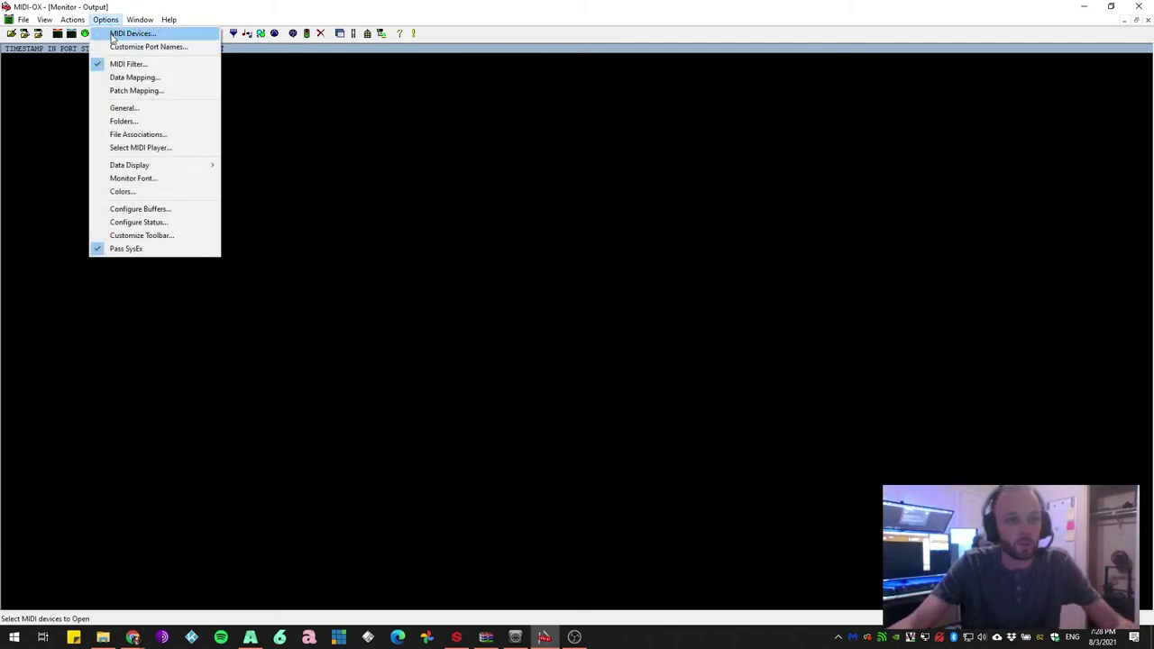
- In MIDI Devices, toggle APC40 mkII off and on as the MIDI input and apply
left_click(131, 33)
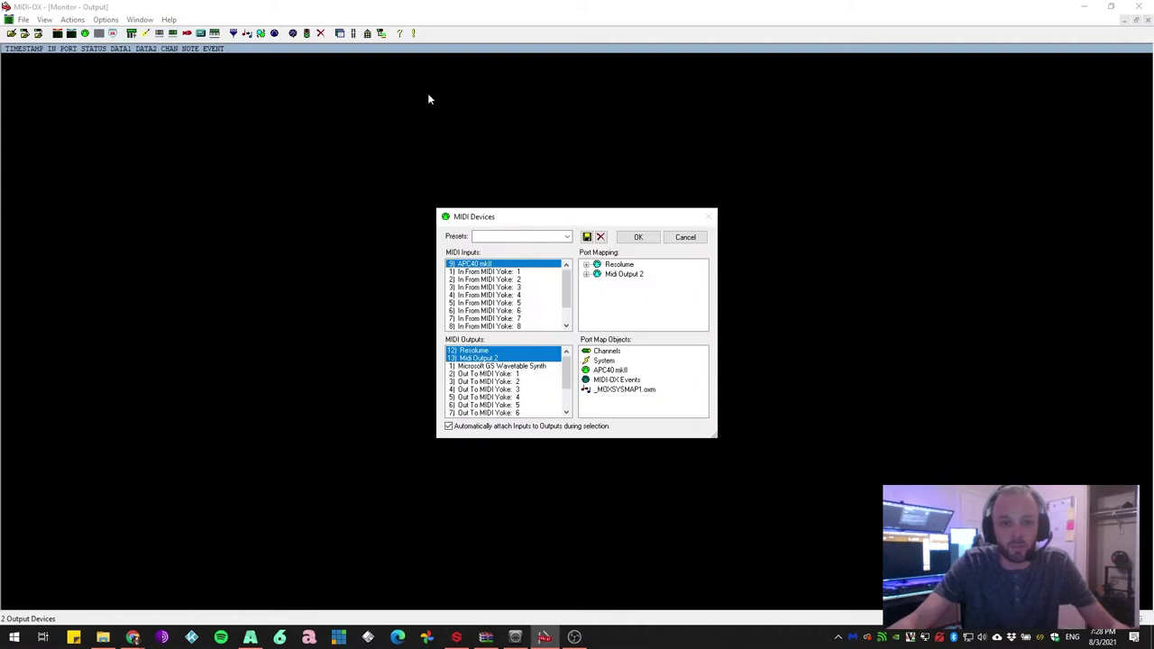
left_click(474, 265)
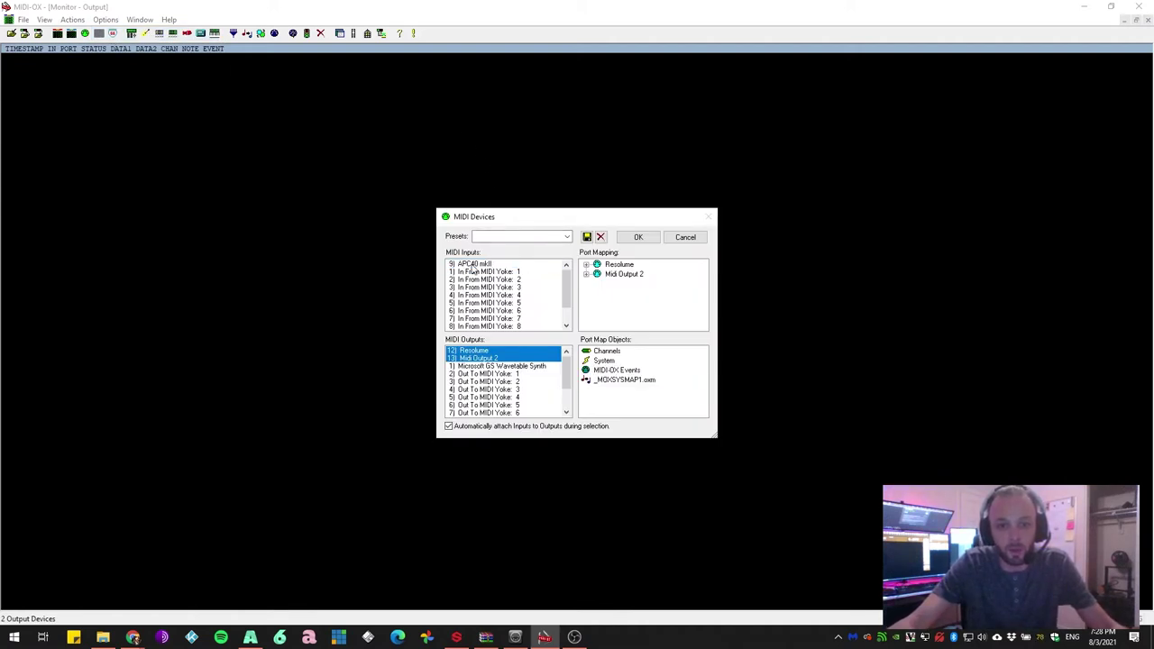
left_click(475, 265)
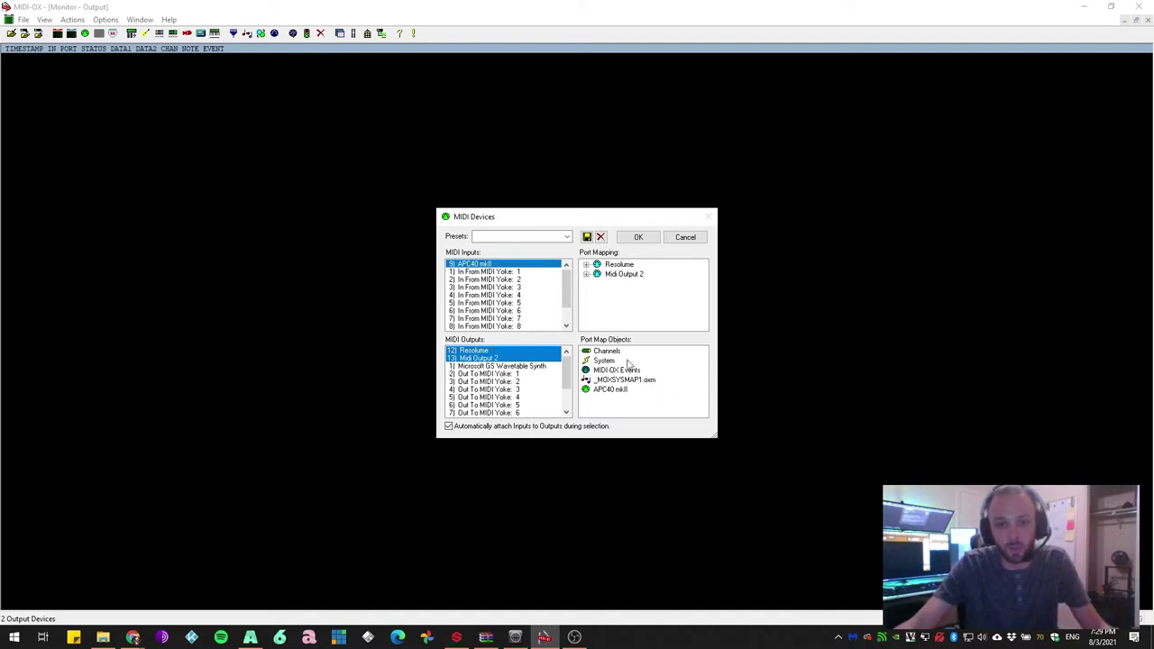
left_click(655, 237)
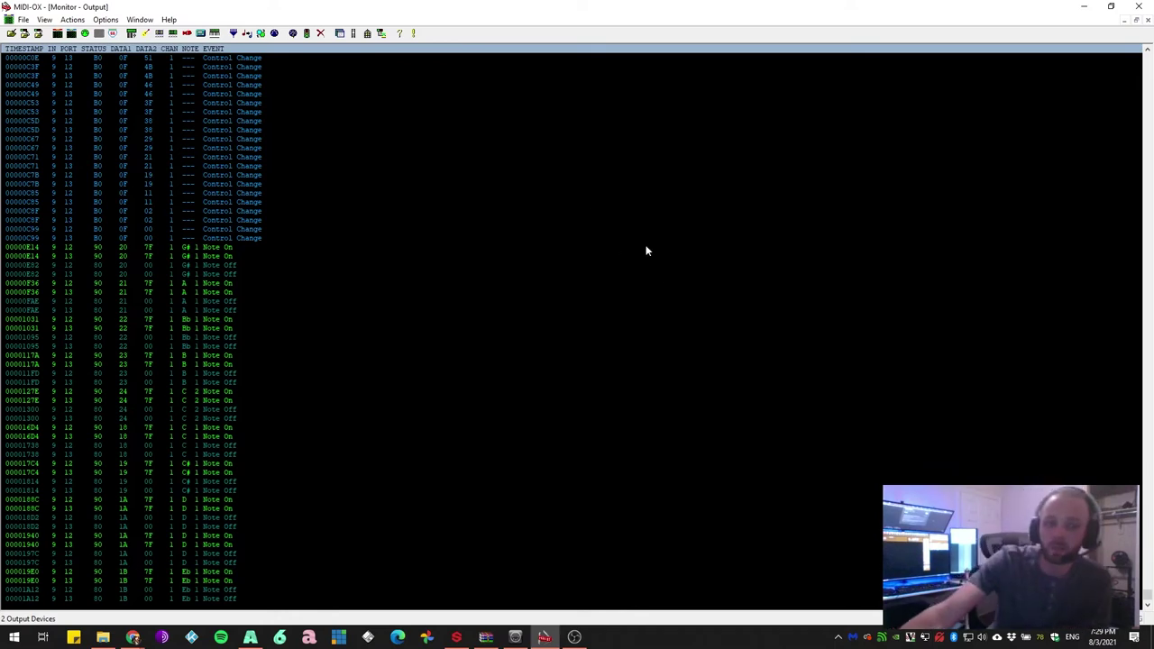
- Restore MIDI-OX to a smaller window and minimize it, revealing Resolume Arena
double_click(570, 10)
left_click(709, 8)
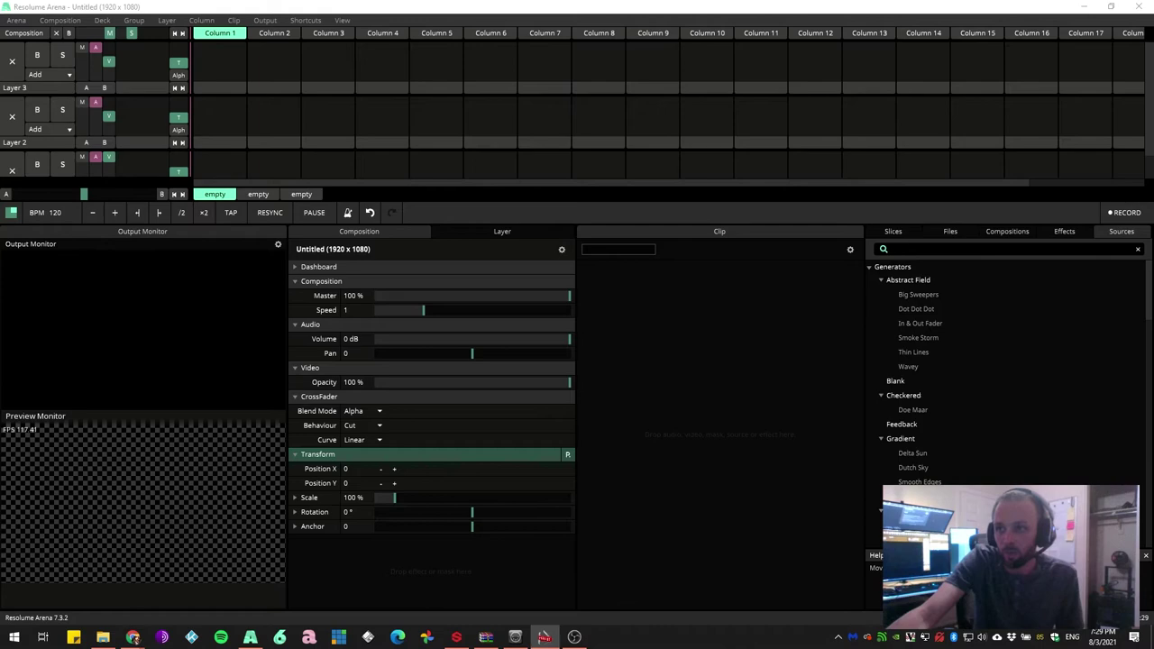
left_click(133, 636)
left_click(741, 12)
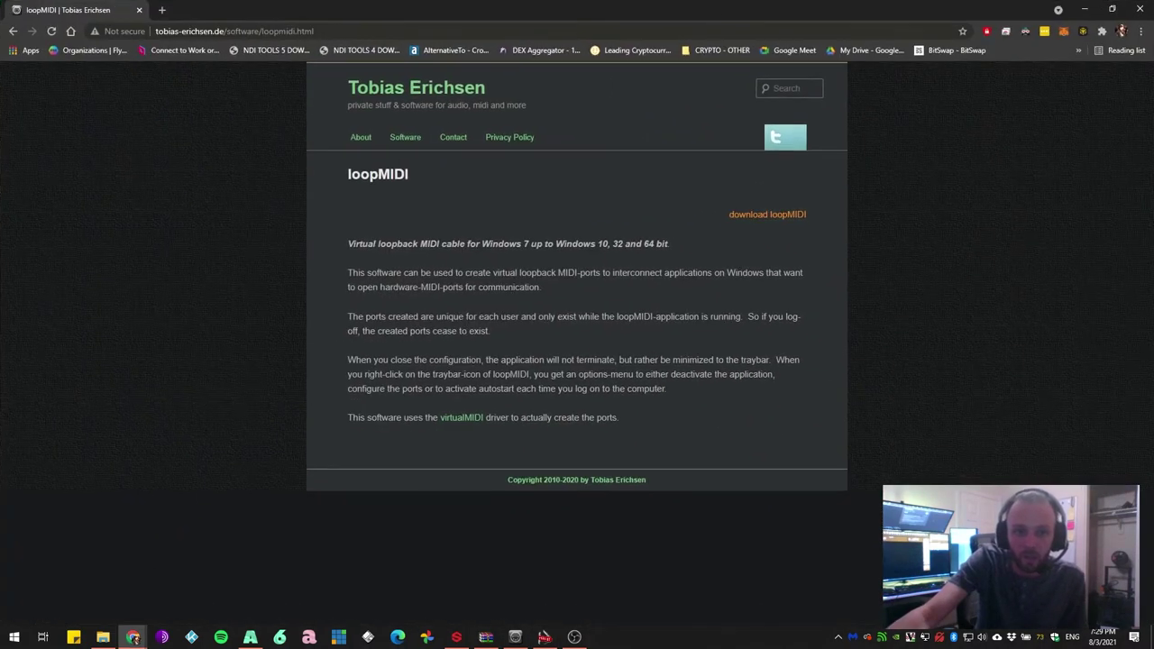
left_click(343, 31)
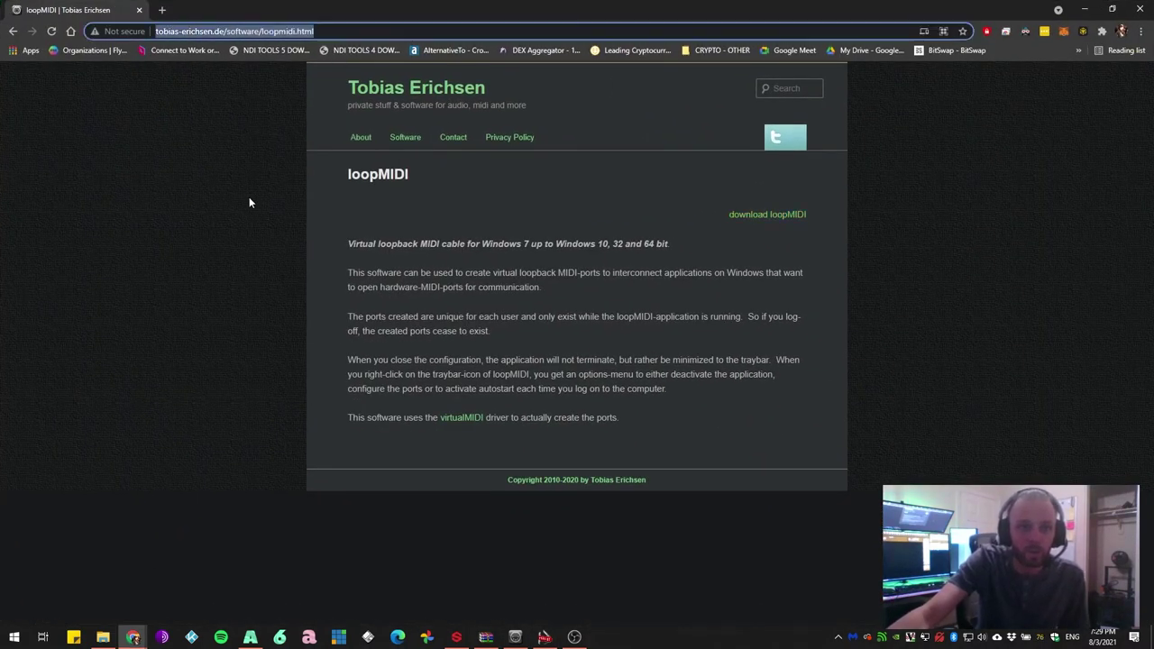
left_click(294, 186)
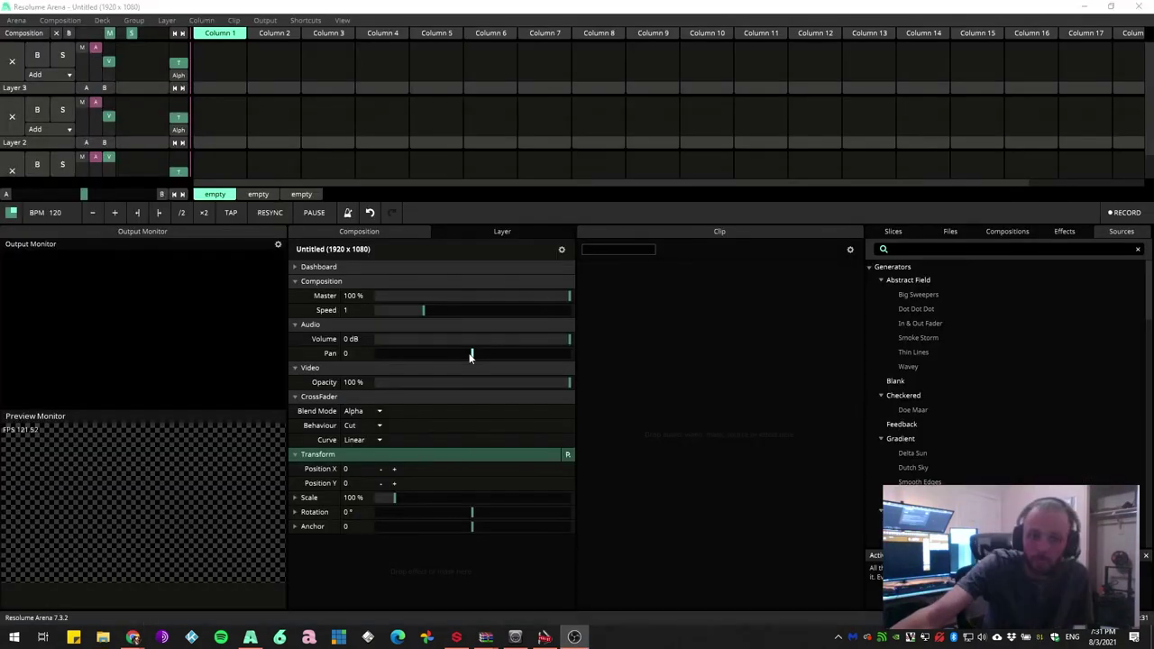
- Launch loopMIDI via Start search, centre its window, and select the Midi Output 2 port
left_click(15, 637)
type("loopmidi")
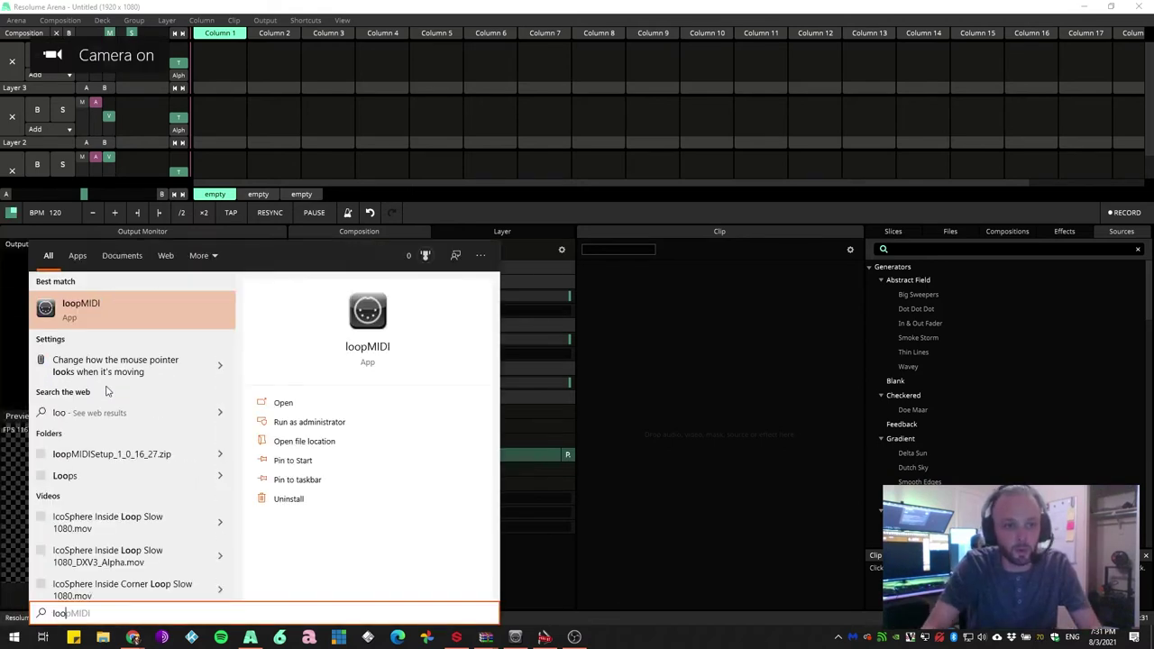
key("Return")
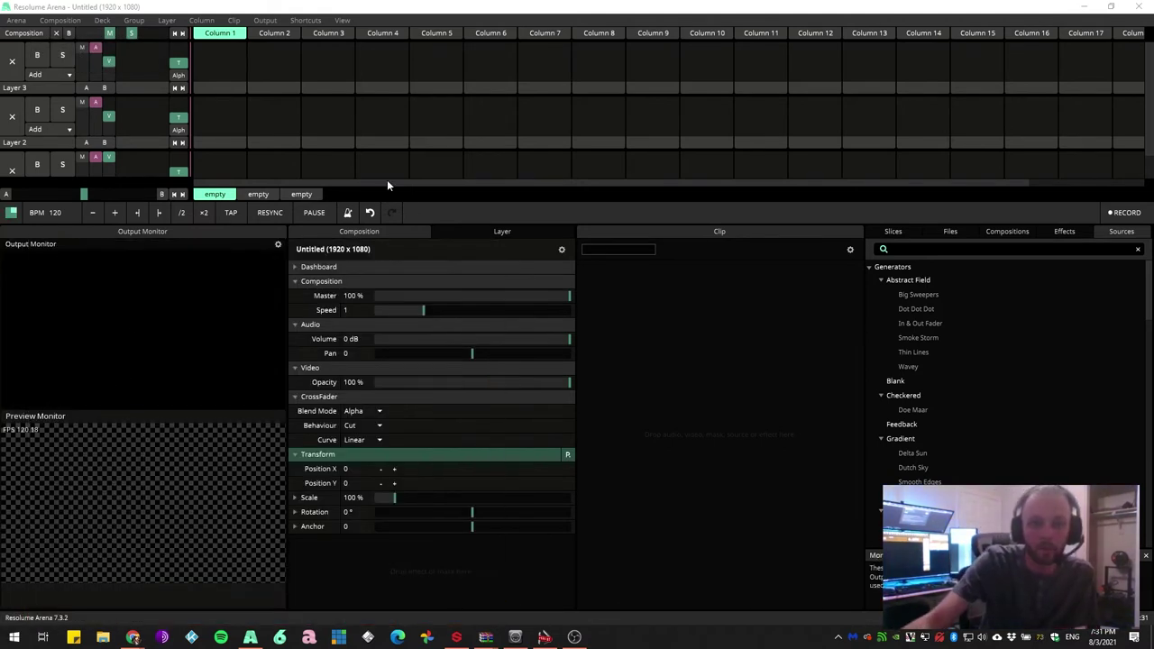
left_click(516, 637)
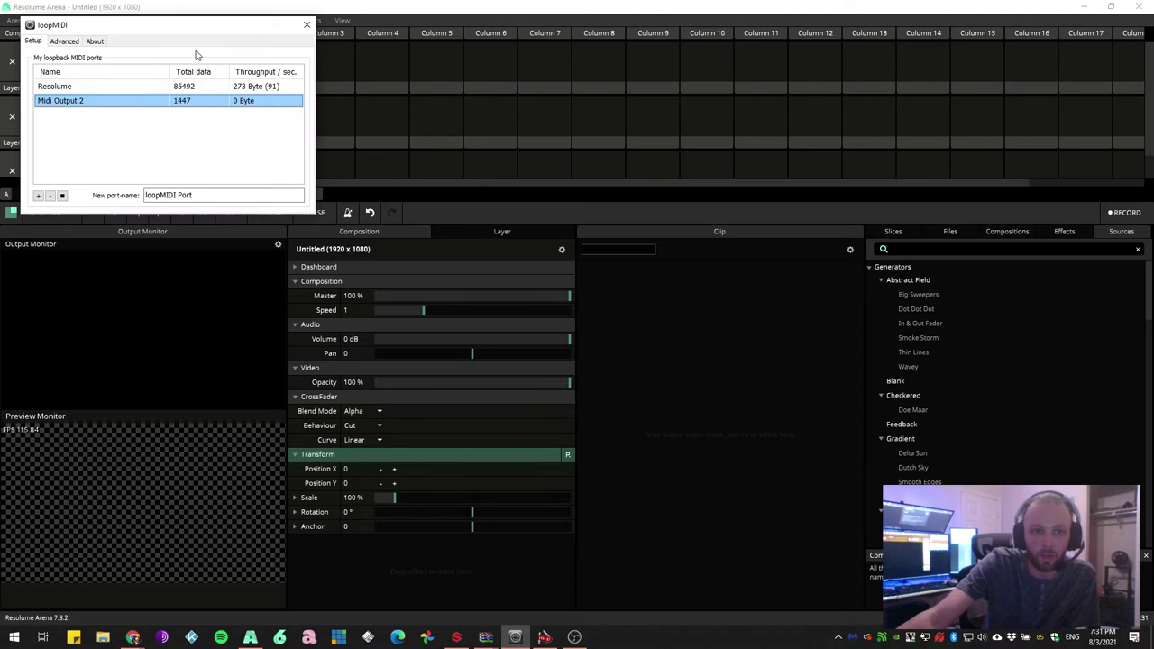
left_click_drag(182, 40, 569, 158)
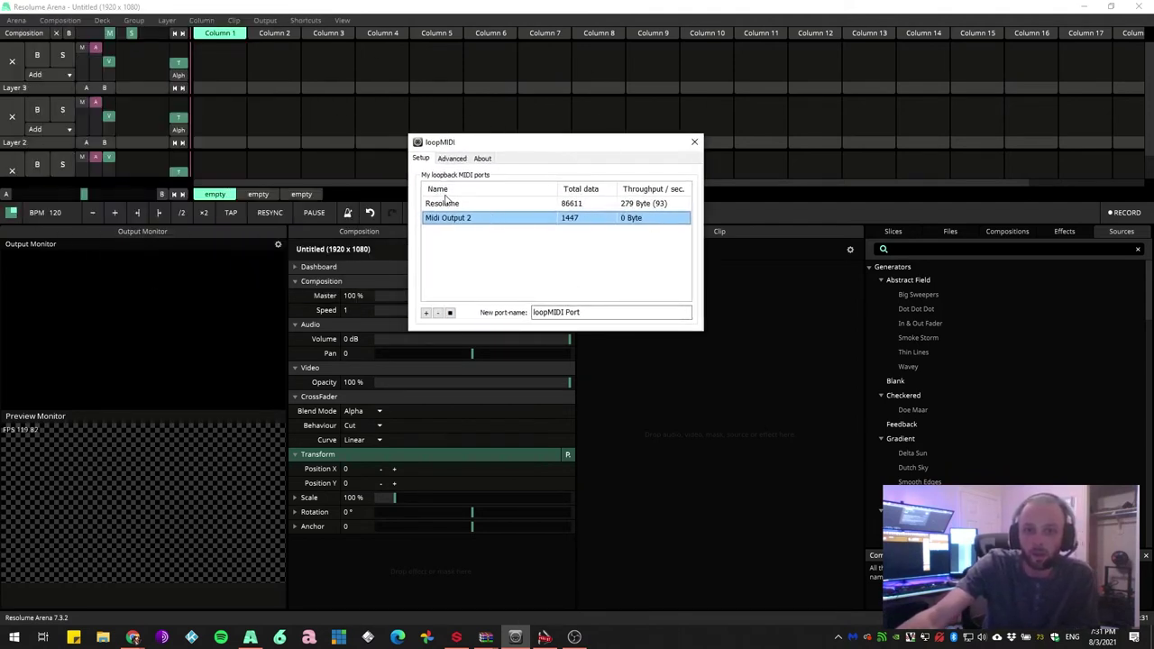
left_click_drag(592, 314, 532, 314)
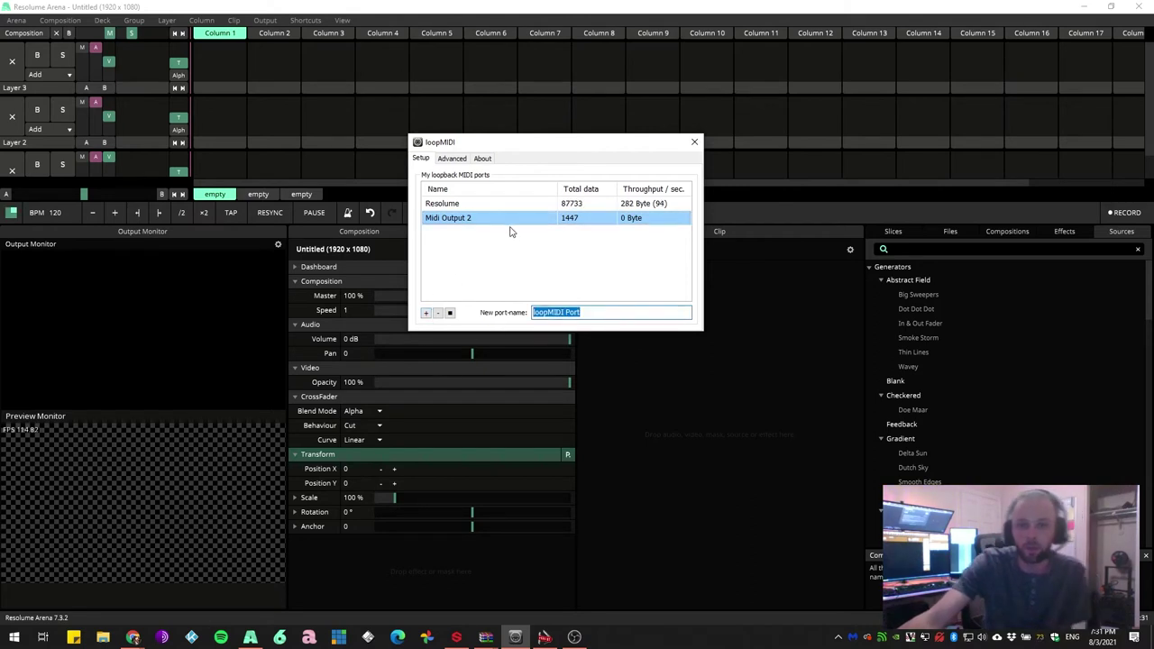
left_click(526, 282)
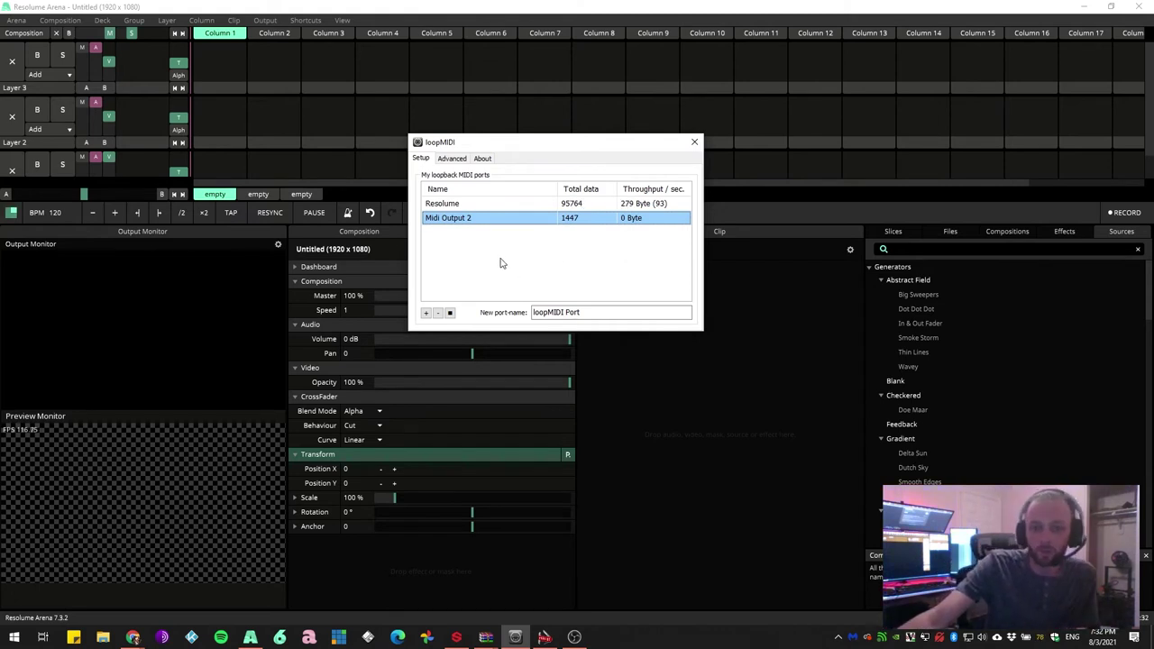
- Close loopMIDI and bring up MIDI-OX's MIDI Devices settings
left_click(694, 143)
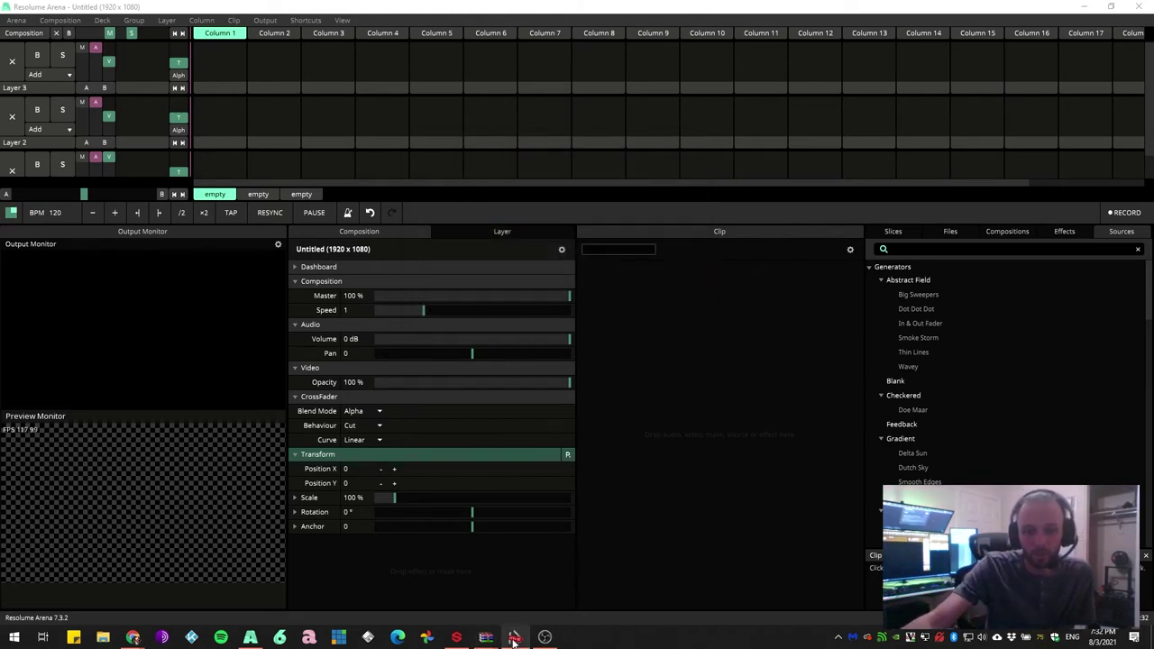
left_click(514, 638)
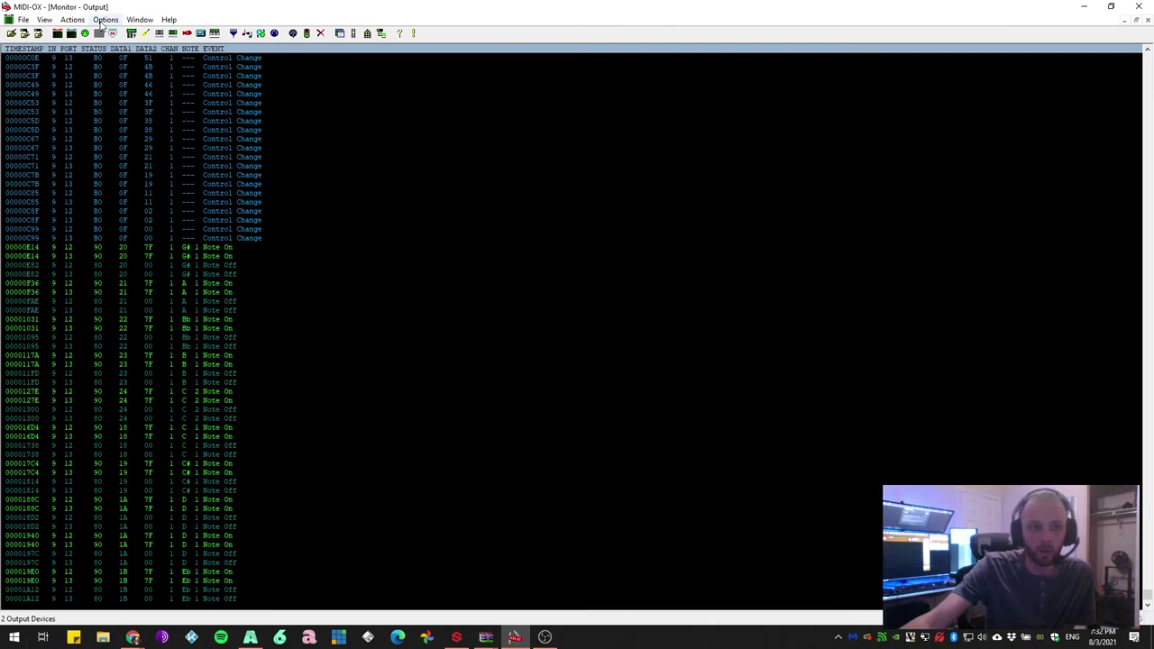
left_click(105, 19)
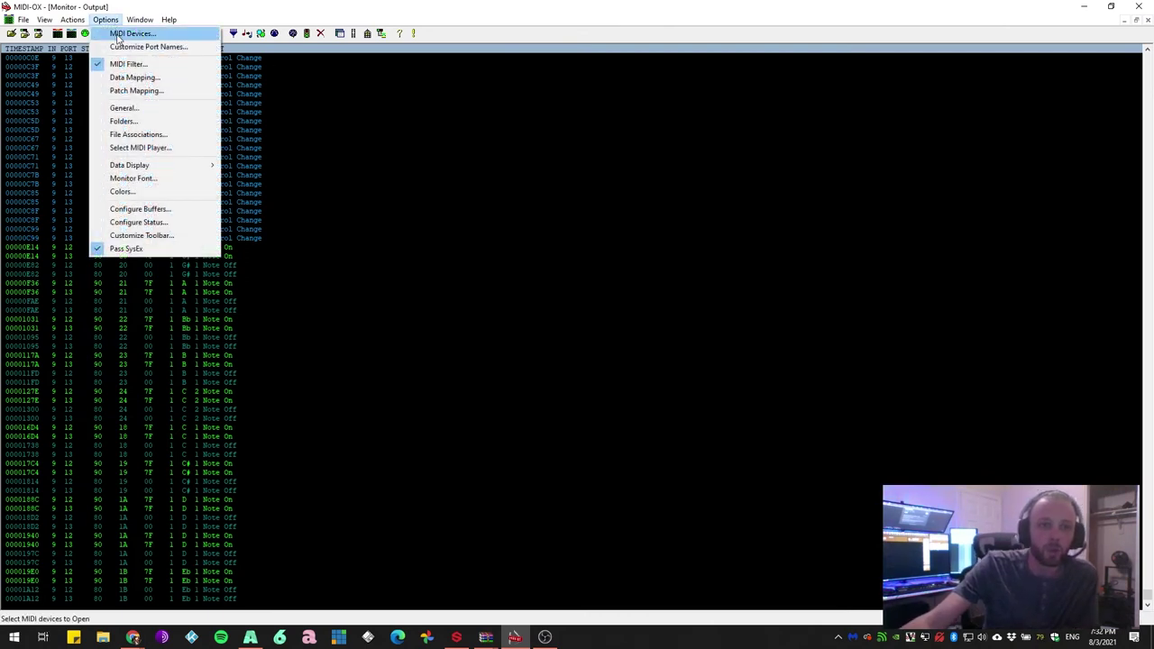
left_click(132, 33)
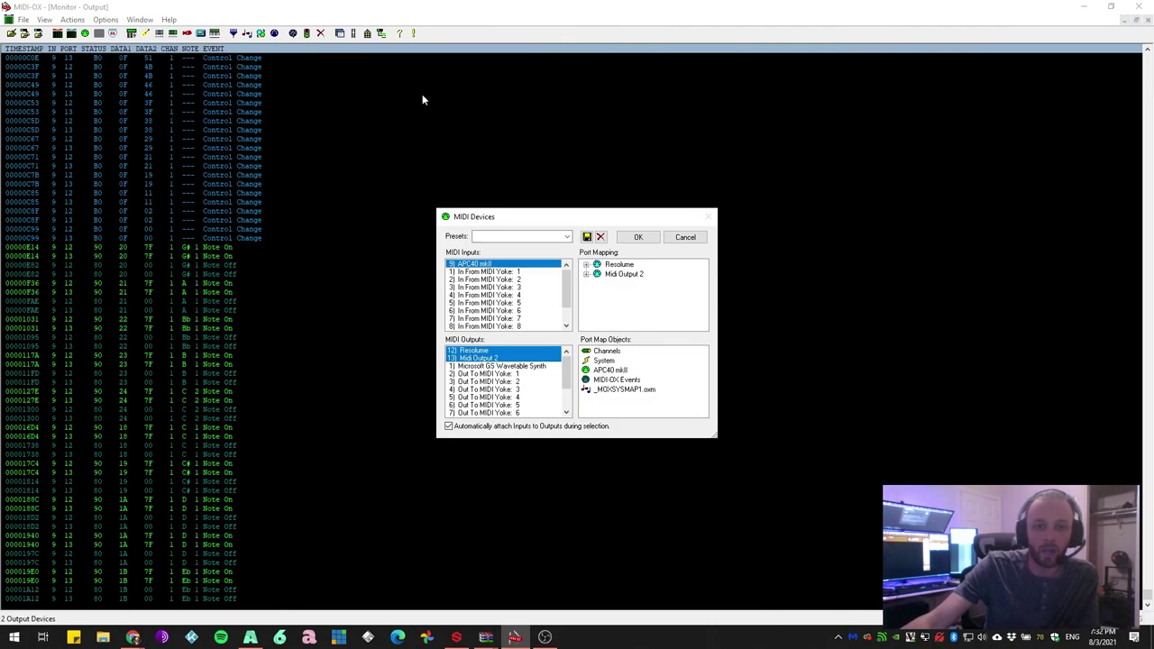
- Select 12) Resolume and 13) Midi Output 2 as MIDI outputs, confirm, and return to Resolume
left_click(487, 357)
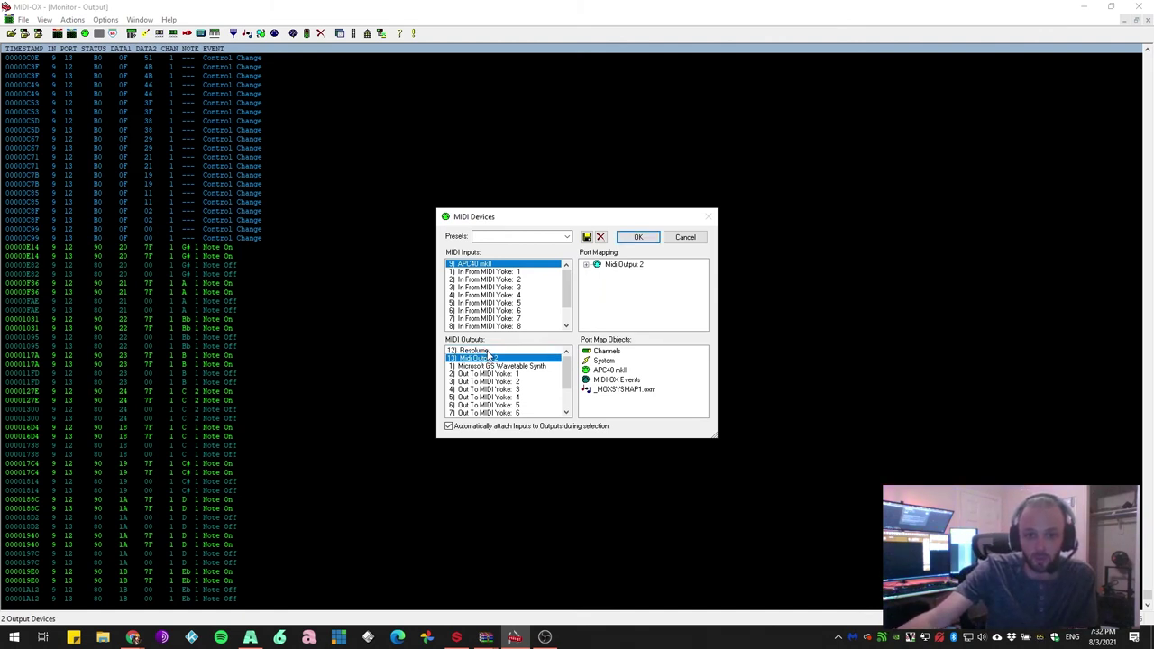
left_click(488, 350)
left_click(493, 359)
left_click(492, 359)
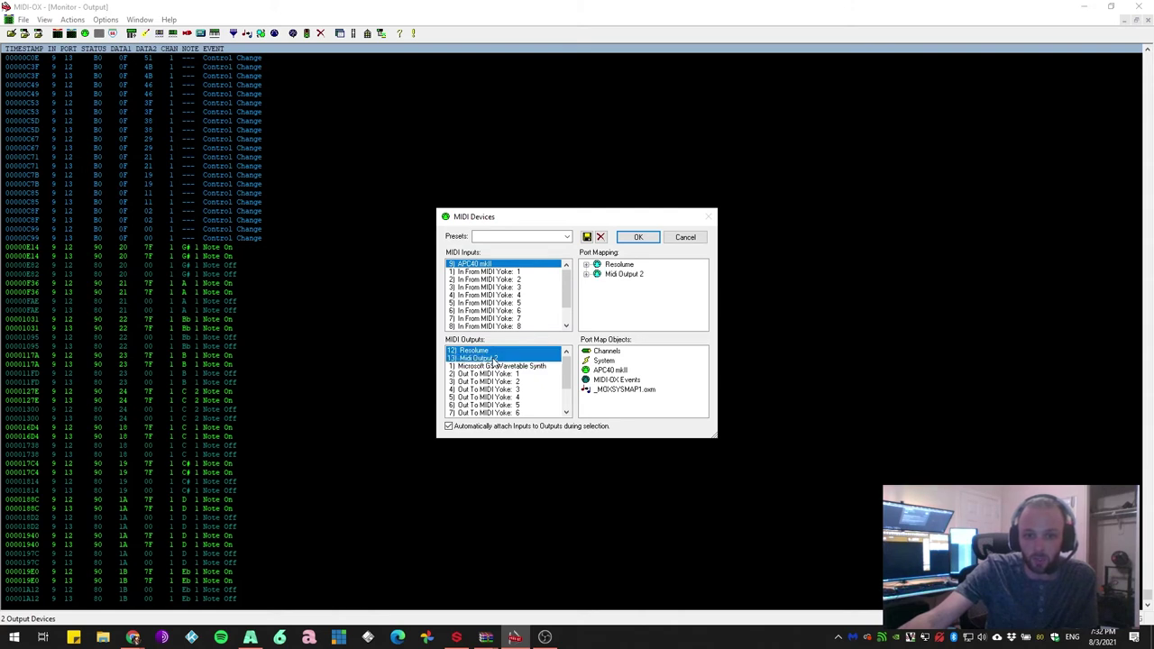
left_click(638, 238)
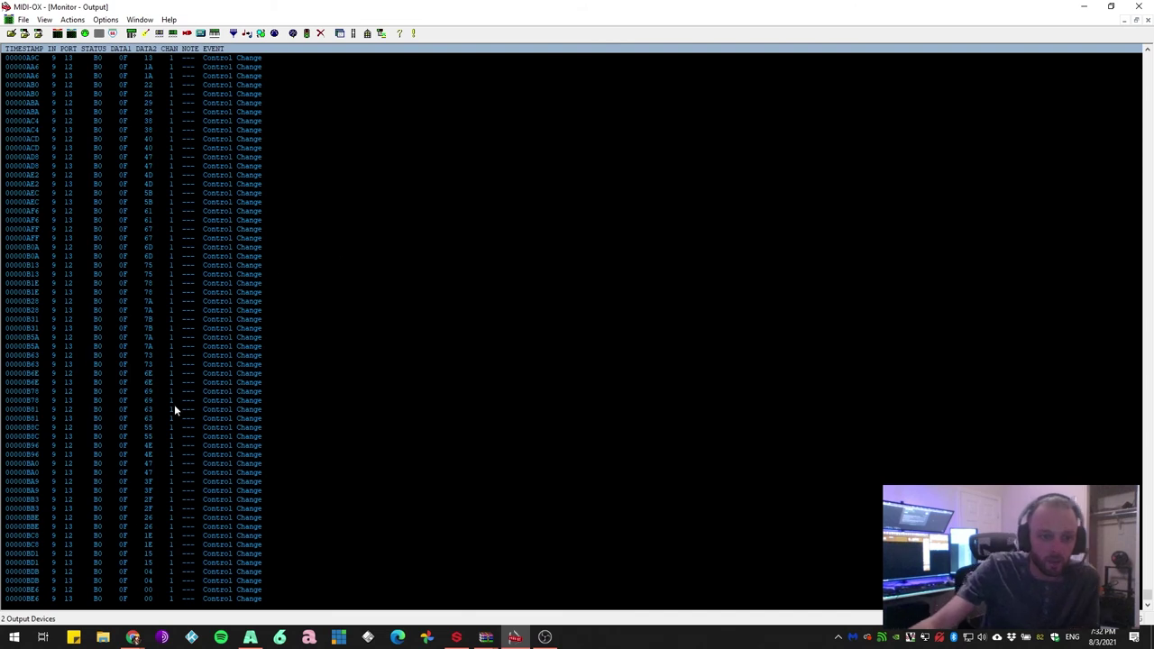
left_click(544, 637)
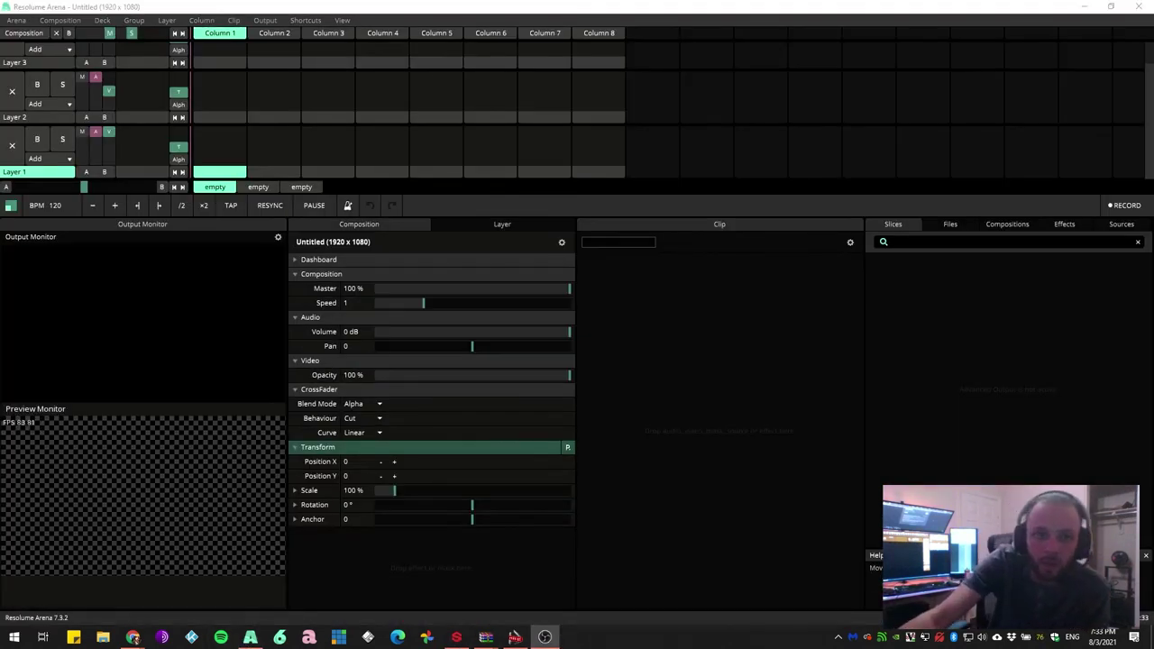
- In Preferences > MIDI, tick MIDI Input and MIDI Output for the Resolume port, then close
left_click(17, 20)
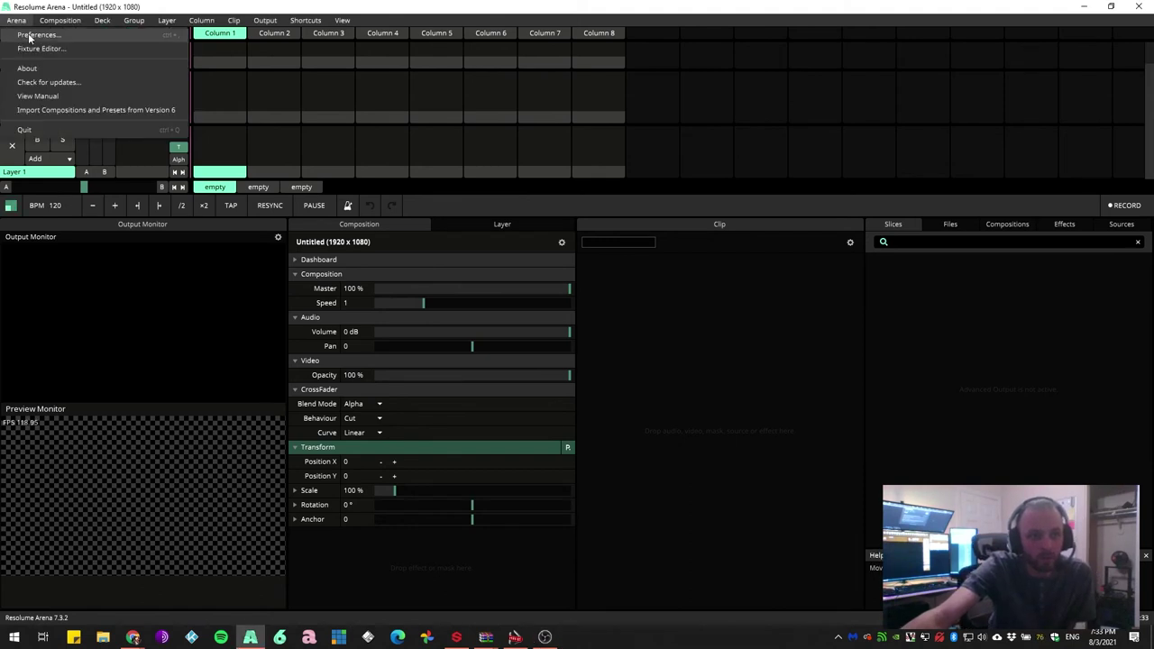
left_click(31, 35)
left_click(462, 195)
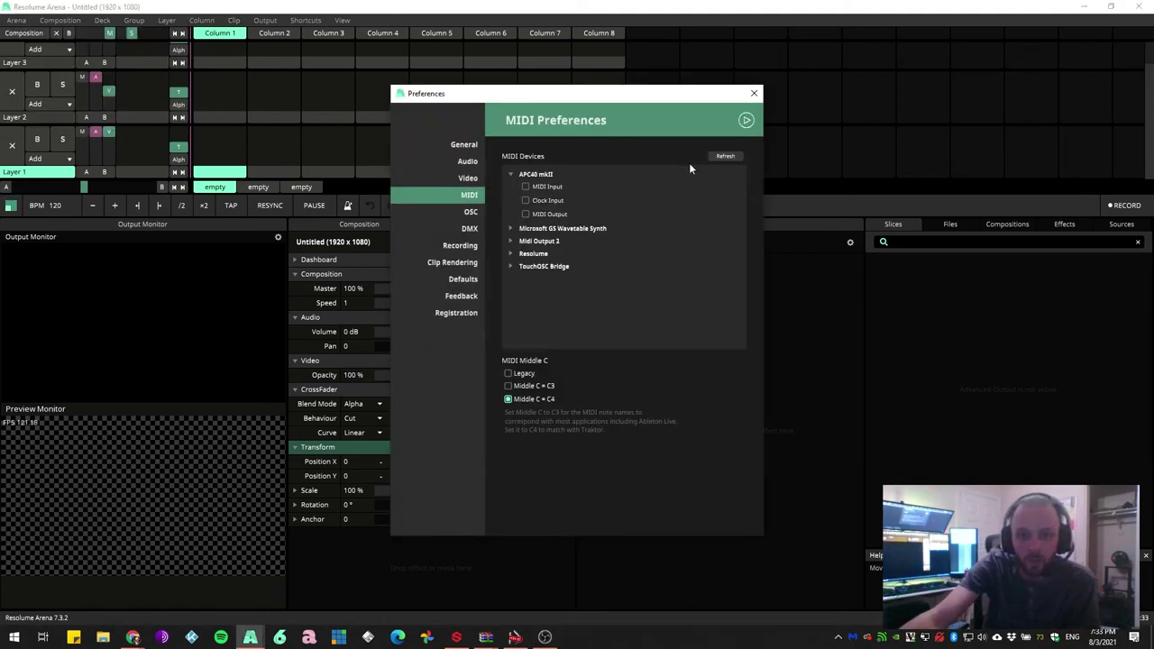
left_click(510, 253)
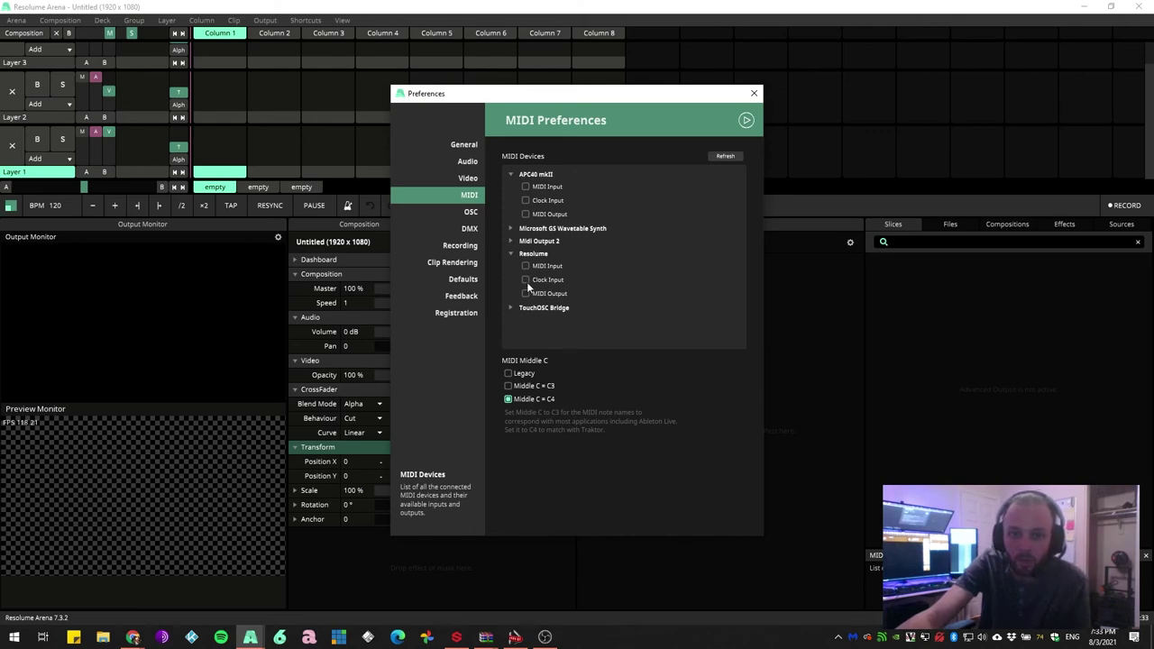
left_click(525, 266)
left_click(526, 293)
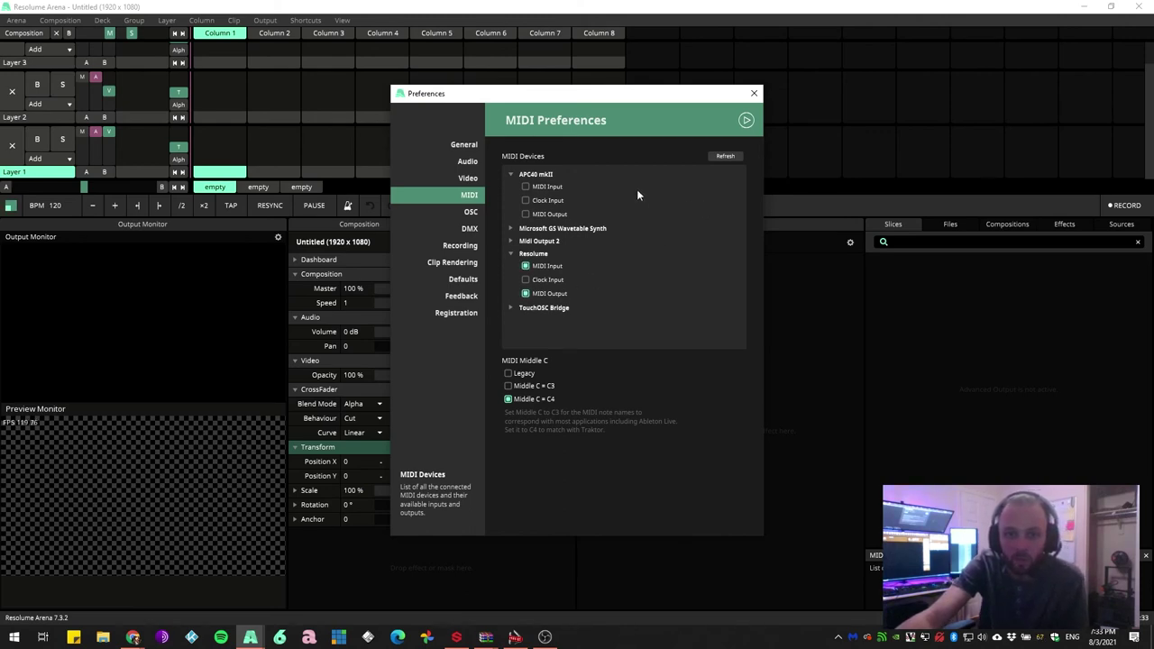
left_click(510, 175)
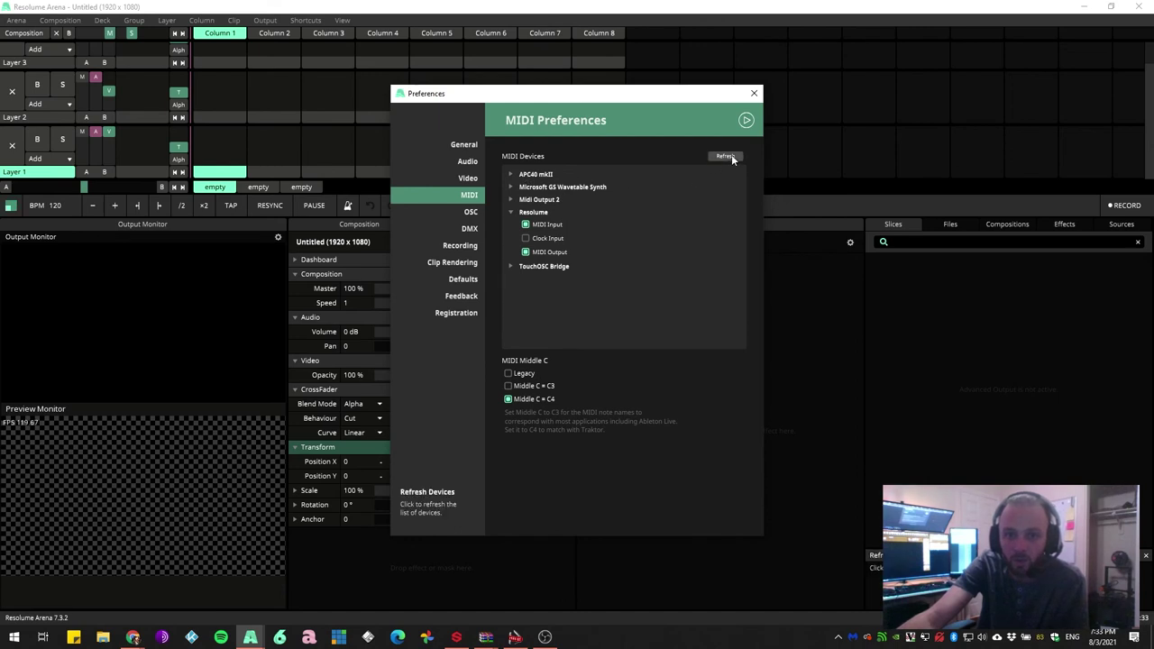
left_click(753, 93)
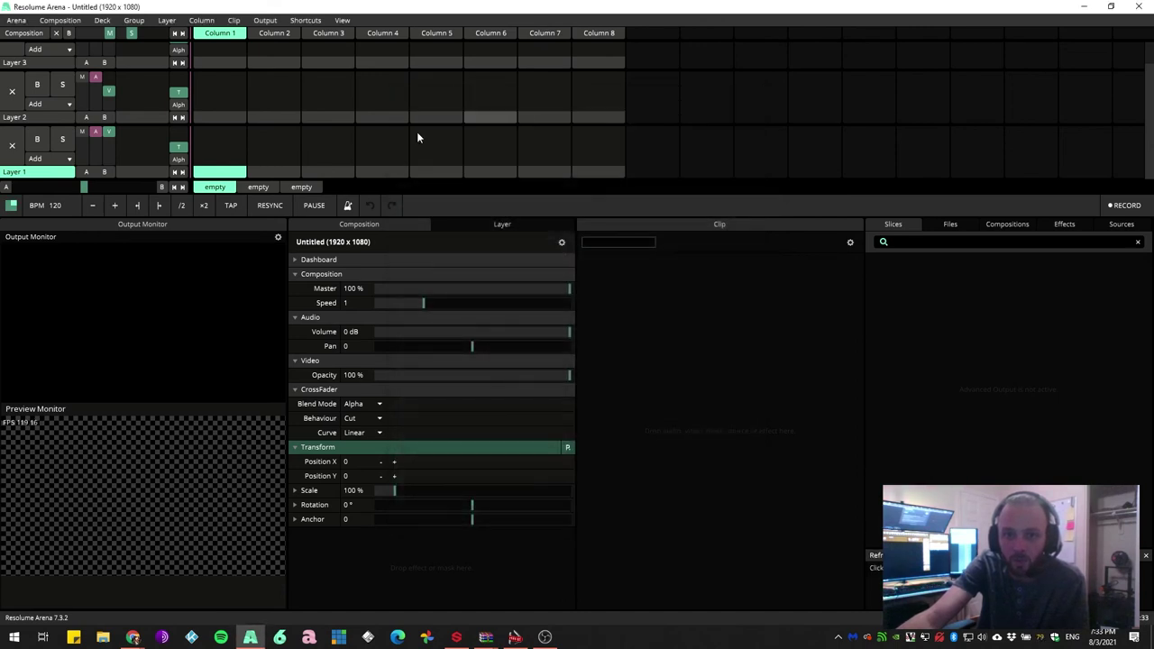
- Turn on Edit MIDI mapping and assign note A1 to the Layer 1, Column 1 slot
left_click(304, 20)
left_click(313, 48)
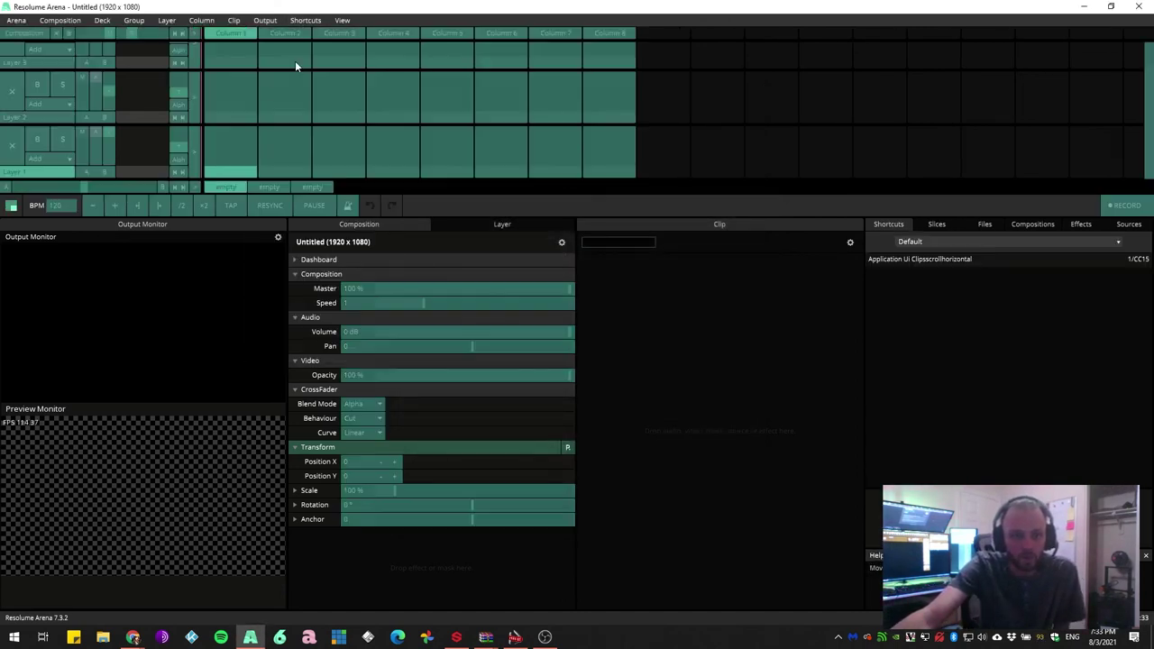
left_click(217, 153)
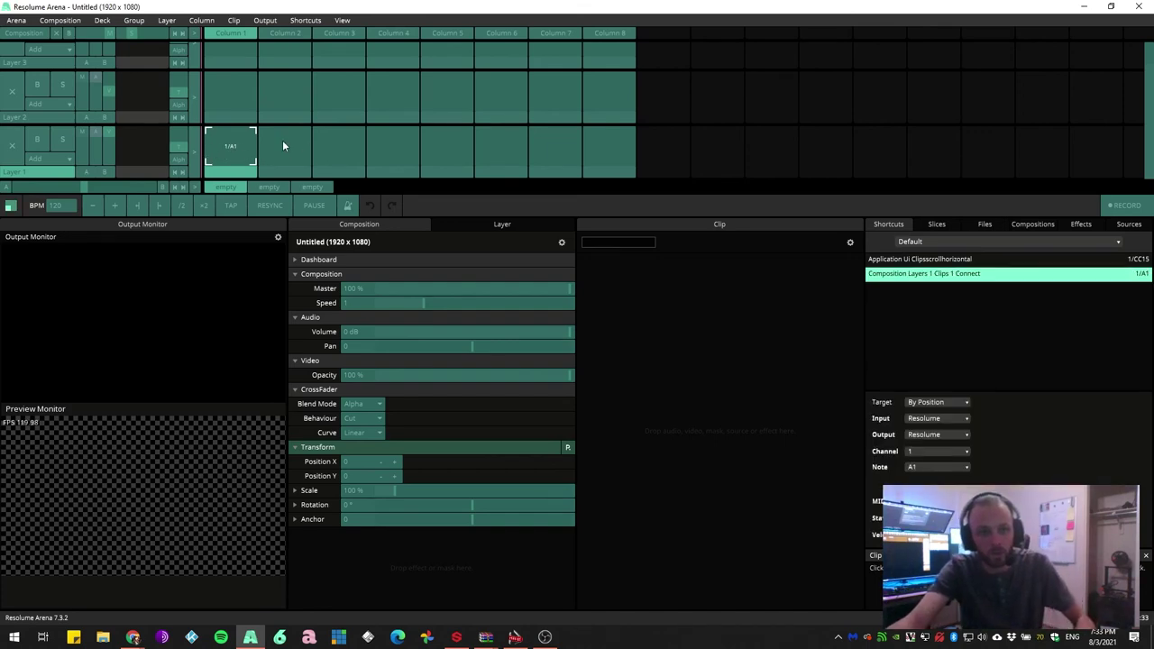
- Check the incoming notes in MIDI-OX, then turn MIDI mapping mode off
left_click(515, 637)
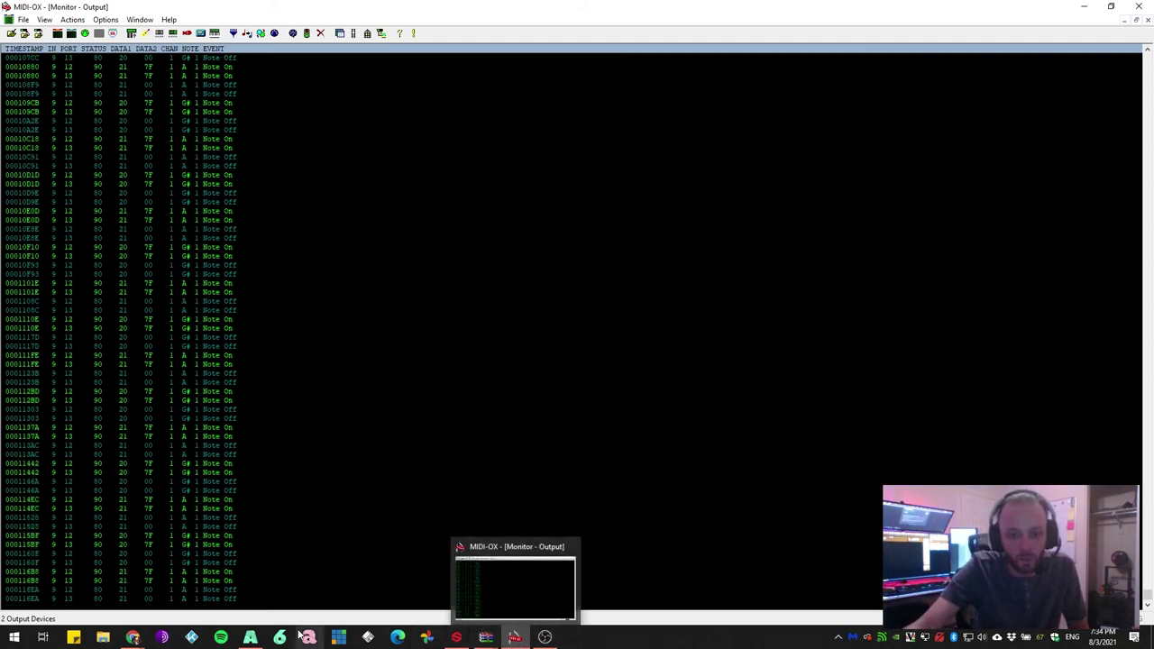
left_click(243, 642)
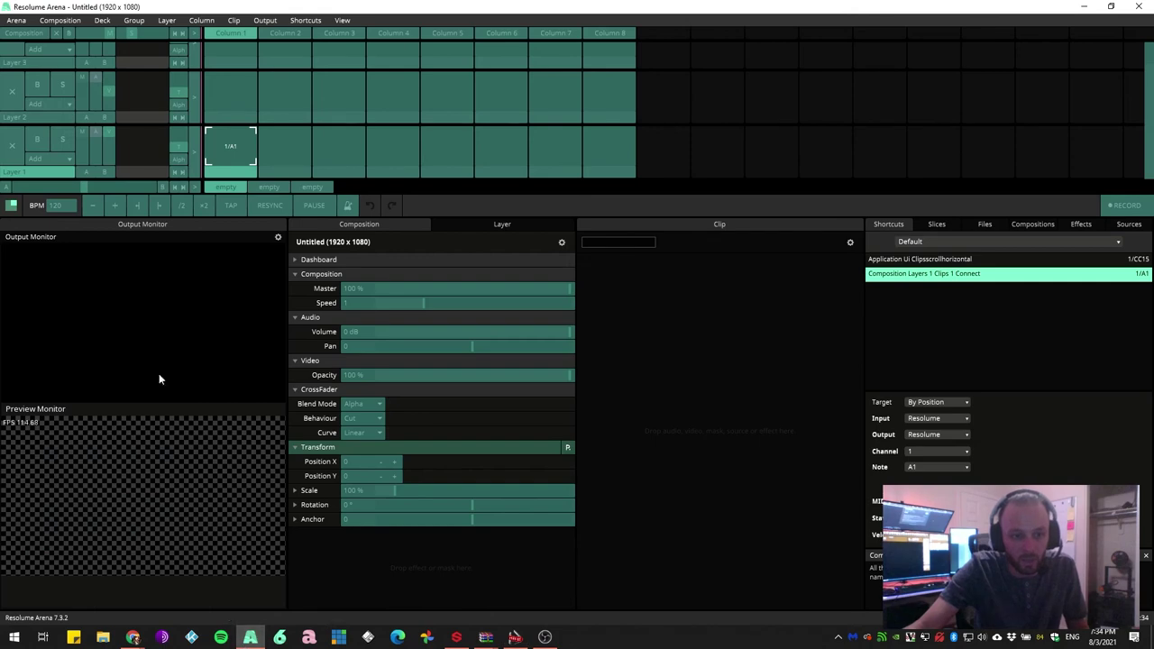
left_click(305, 20)
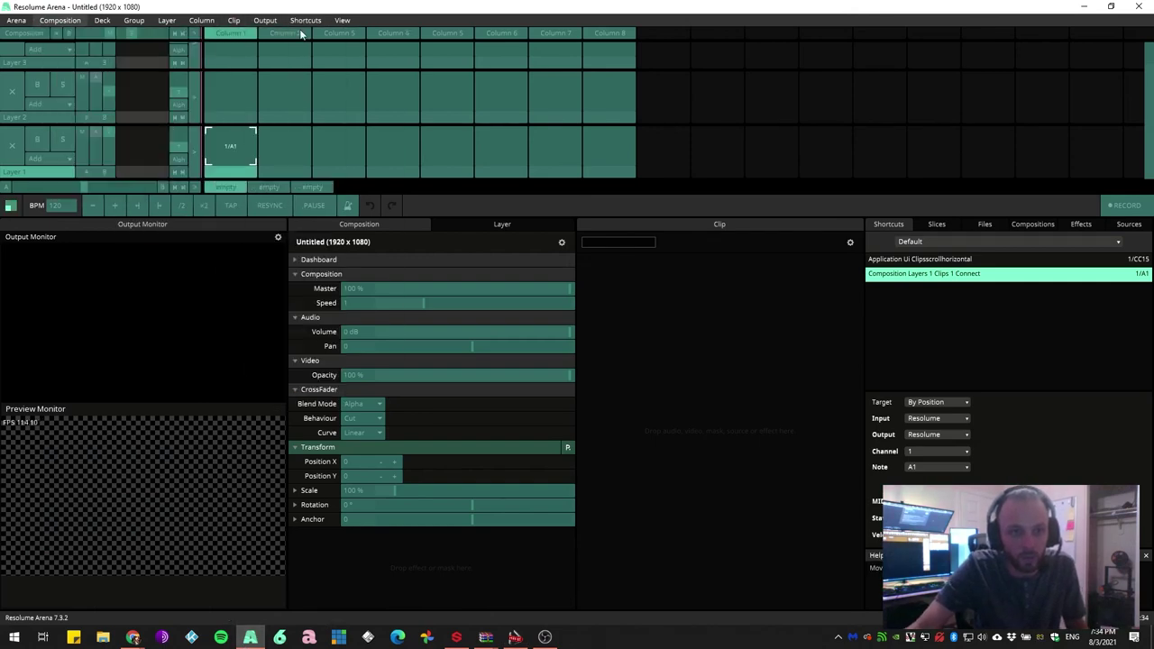
left_click(315, 47)
- Untick the Resolume port's MIDI Input and Output and enable MIDI Input for Midi Output 2
left_click(16, 20)
left_click(36, 32)
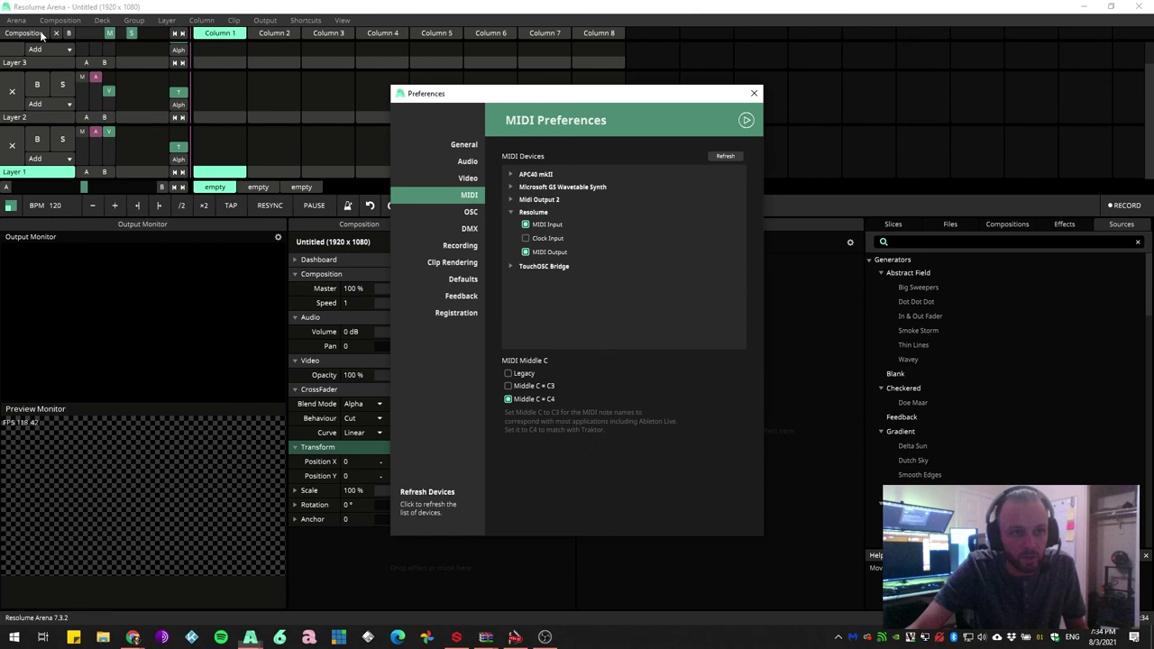
left_click(526, 225)
left_click(526, 252)
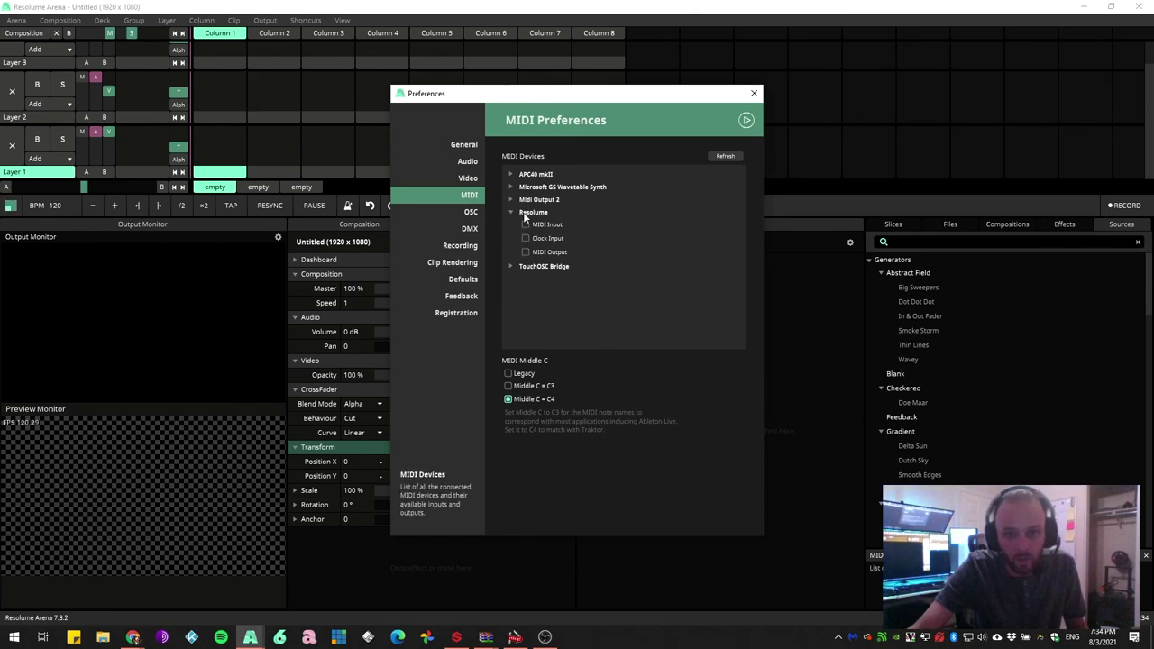
left_click(511, 199)
left_click(527, 212)
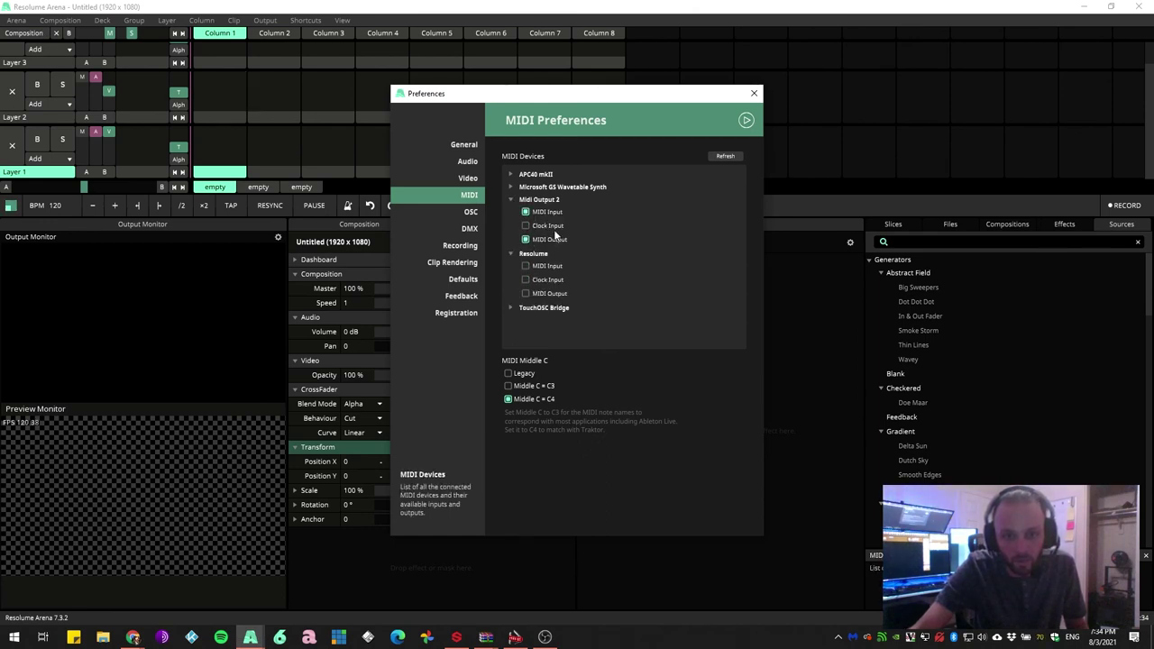
left_click(755, 94)
left_click(265, 19)
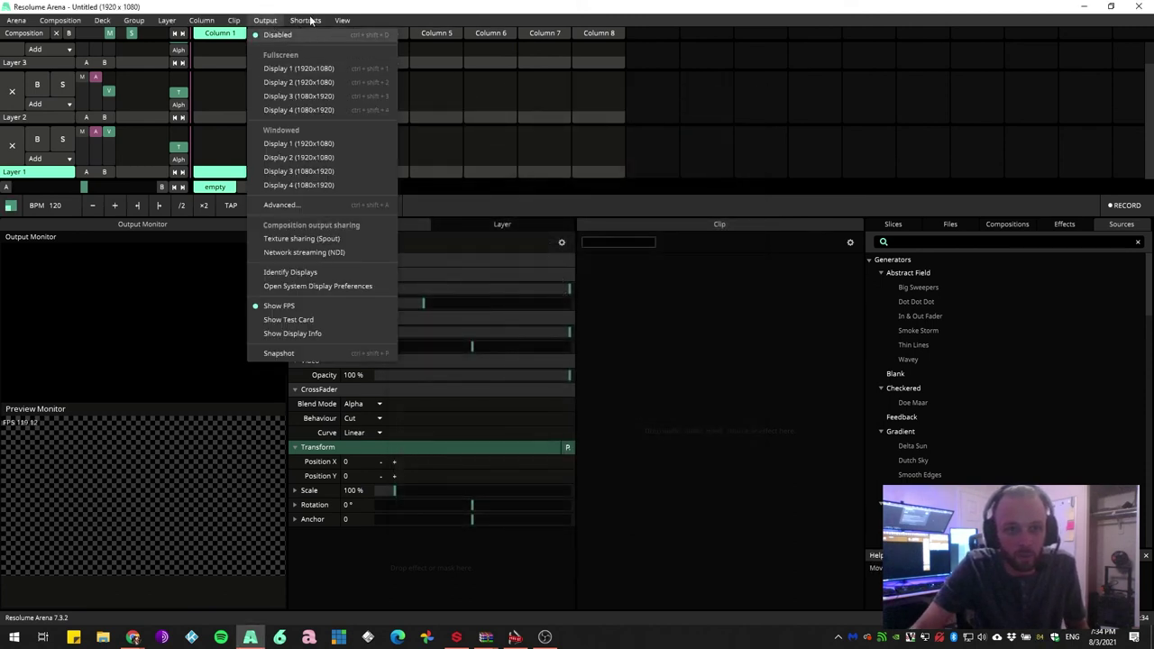
- Re-enable Edit MIDI mapping, assign note G#1 to the Layer 1, Column 2 slot, then select Column 3
mouse_move(310, 20)
left_click(326, 59)
left_click(276, 150)
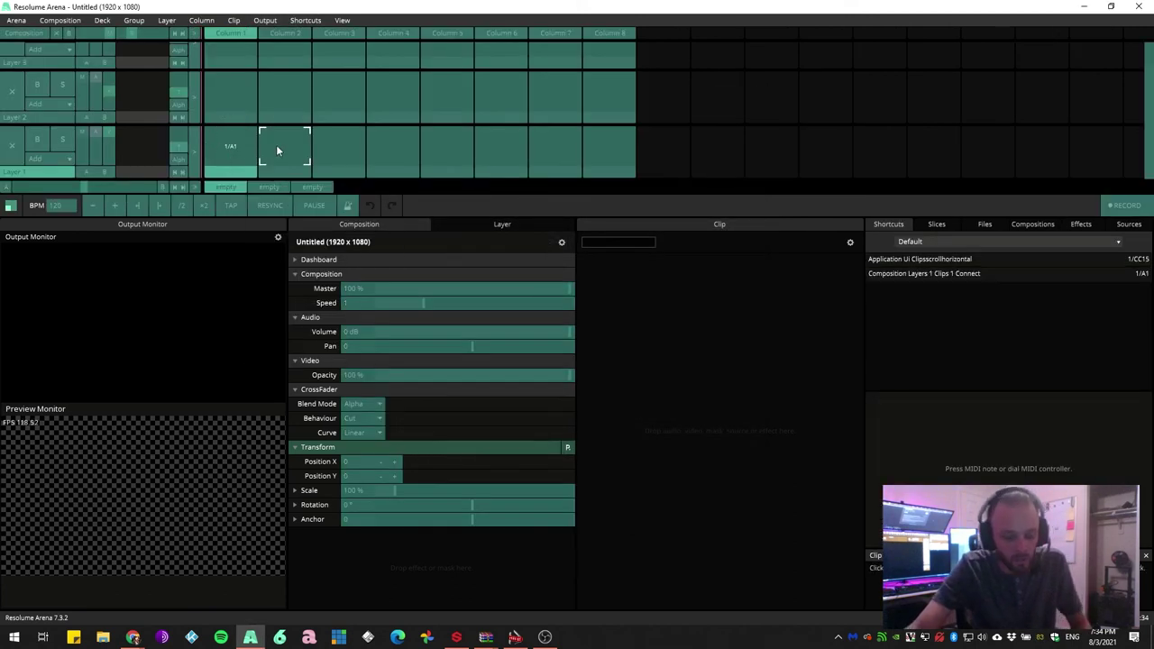
left_click(341, 153)
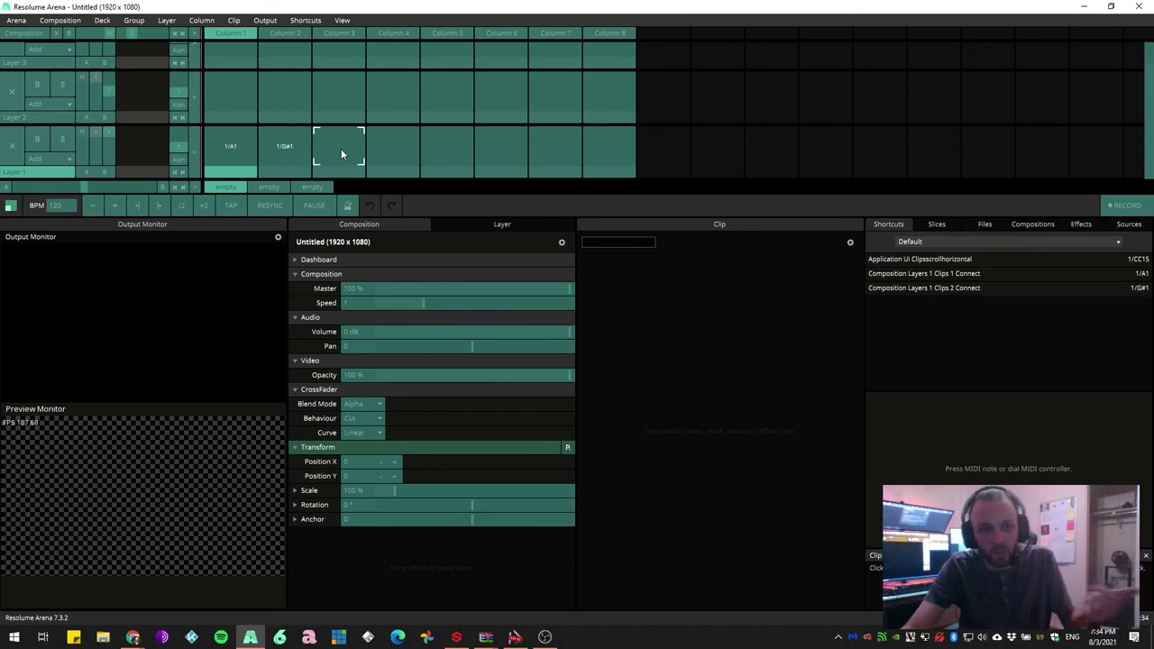